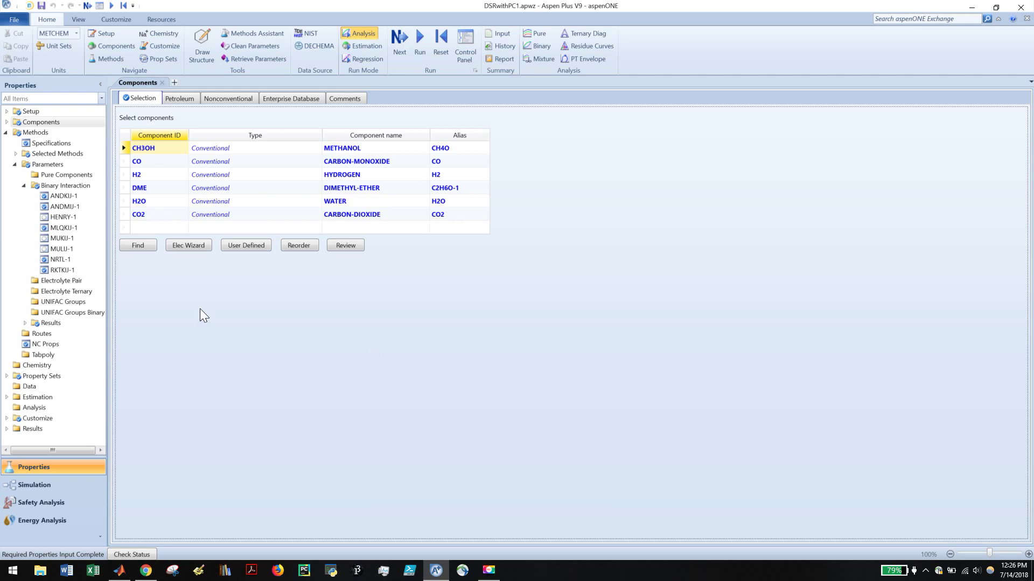
Step: Switch from the Properties environment to the Simulation environment
click(38, 487)
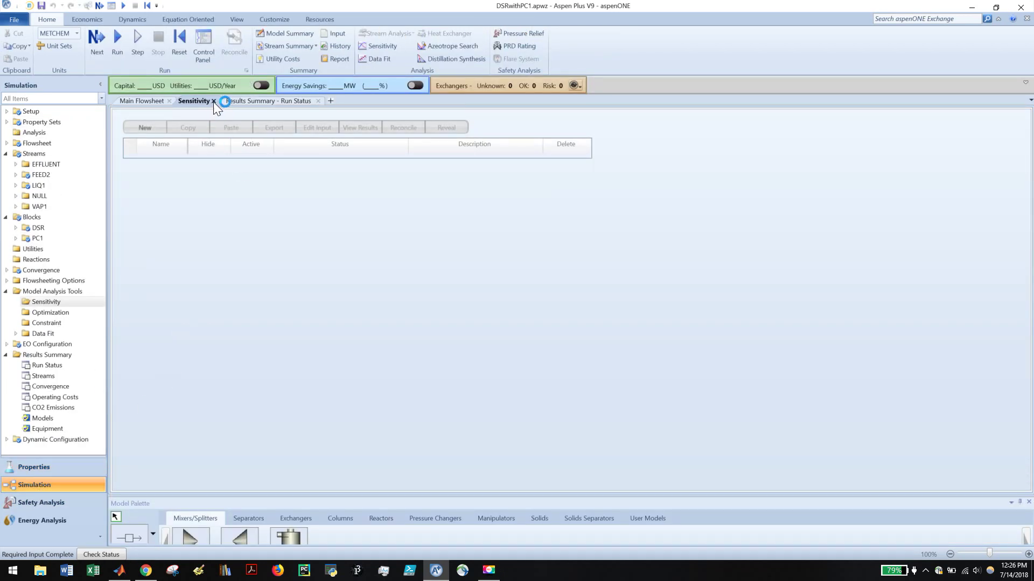
Step: Close the Sensitivity and Results Summary tabs, then select the DSR, PC1 and LIQ1 items on the Main Flowsheet
click(213, 101)
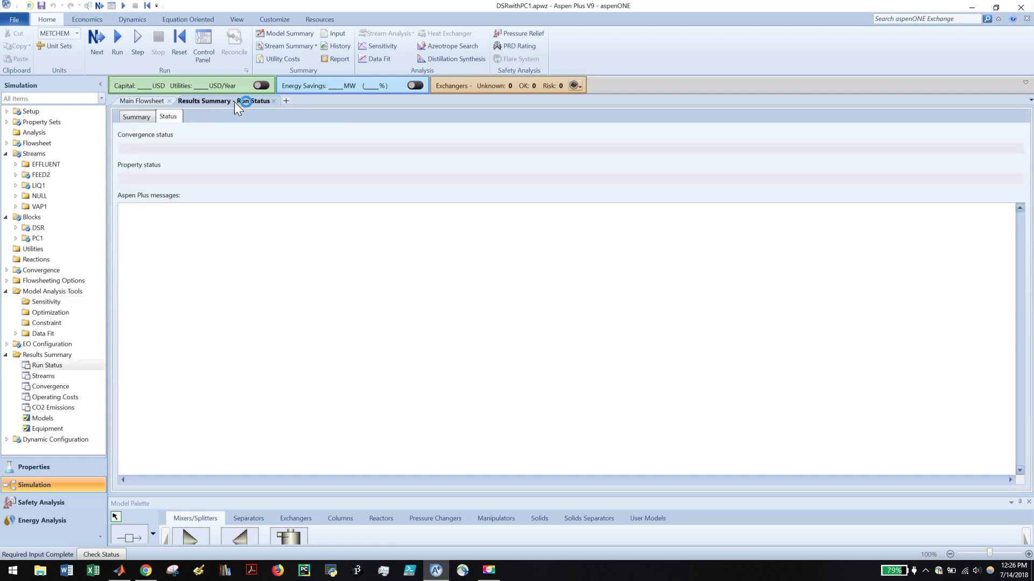
click(274, 101)
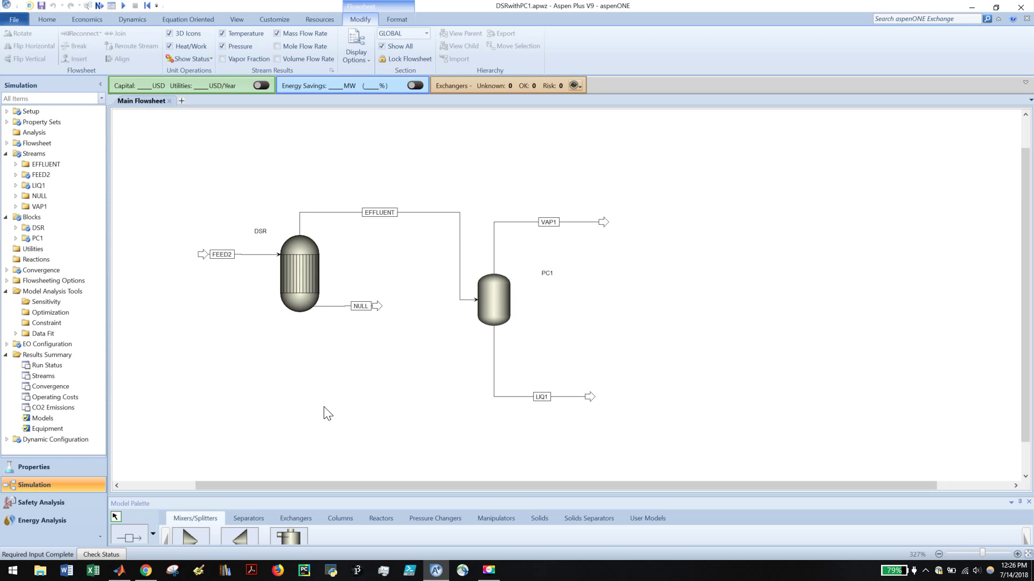
click(305, 283)
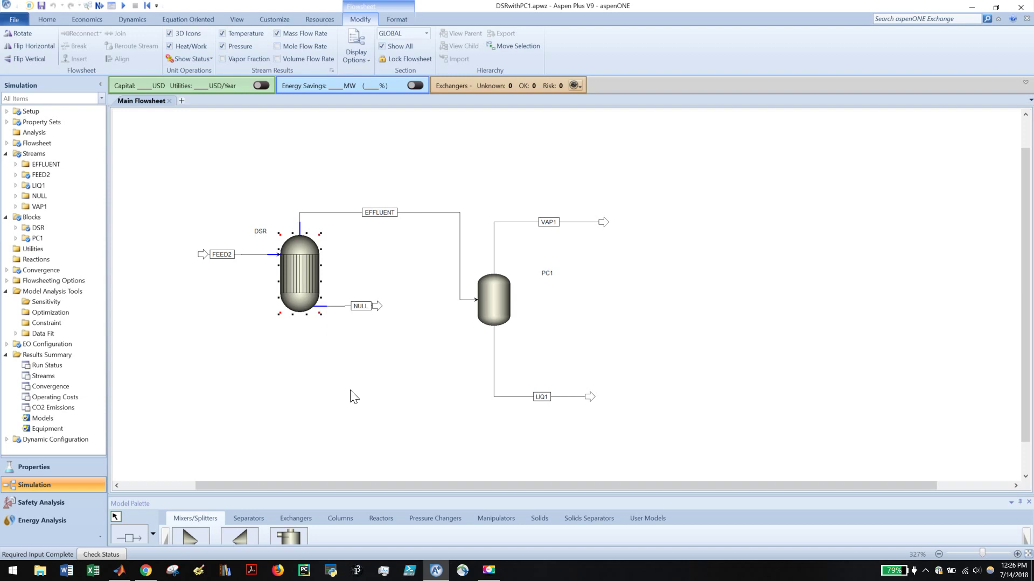
click(495, 304)
click(542, 400)
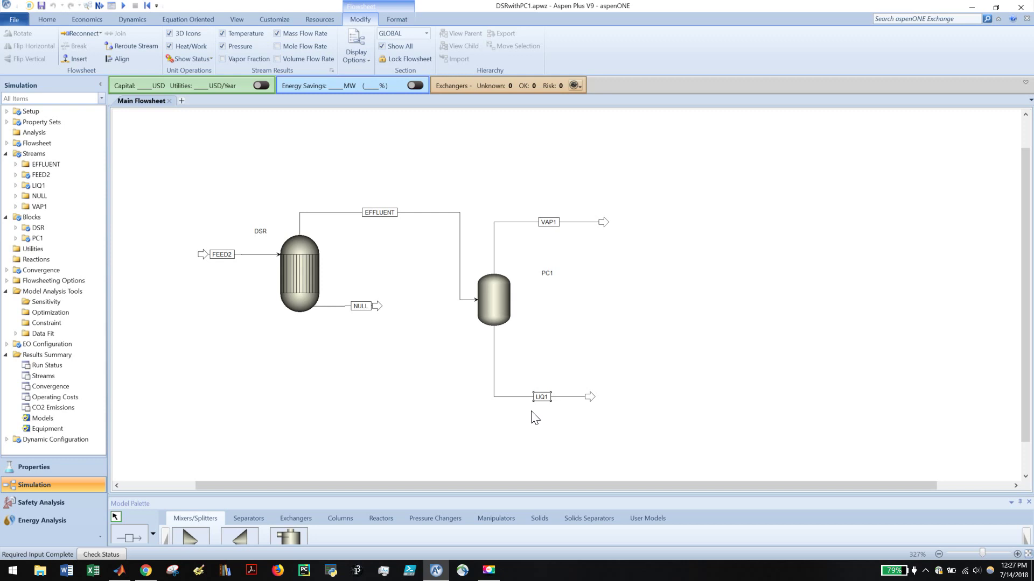
click(441, 386)
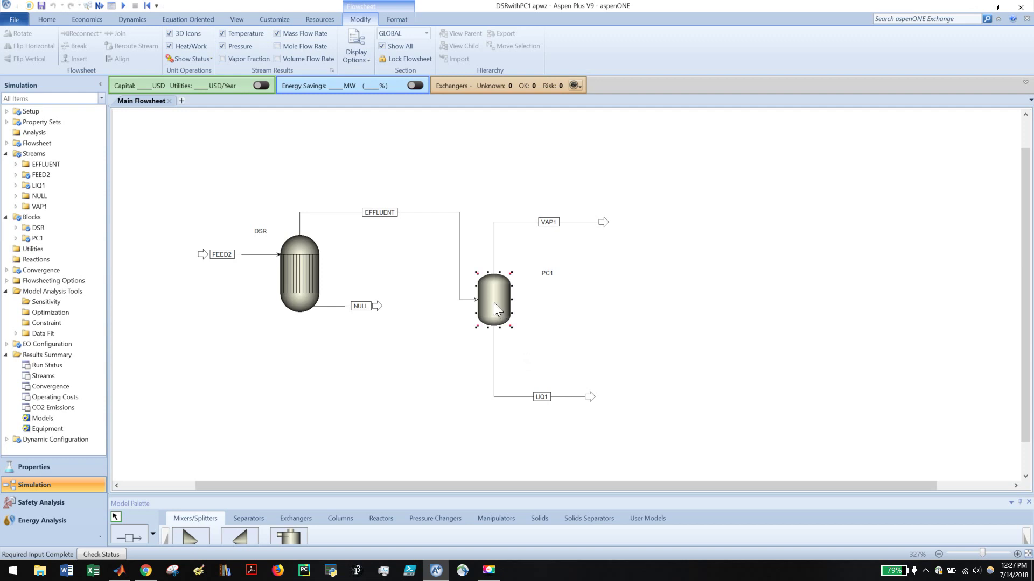
click(492, 323)
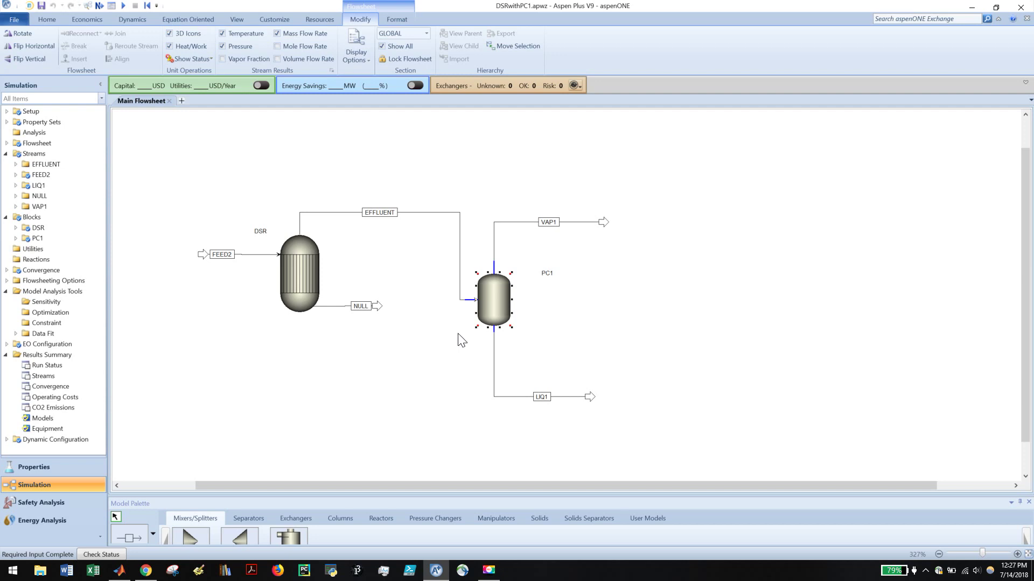
click(318, 275)
Step: Open the DSR reactor, create sensitivity analysis S-1, and add its first manipulated variable
double_click(292, 270)
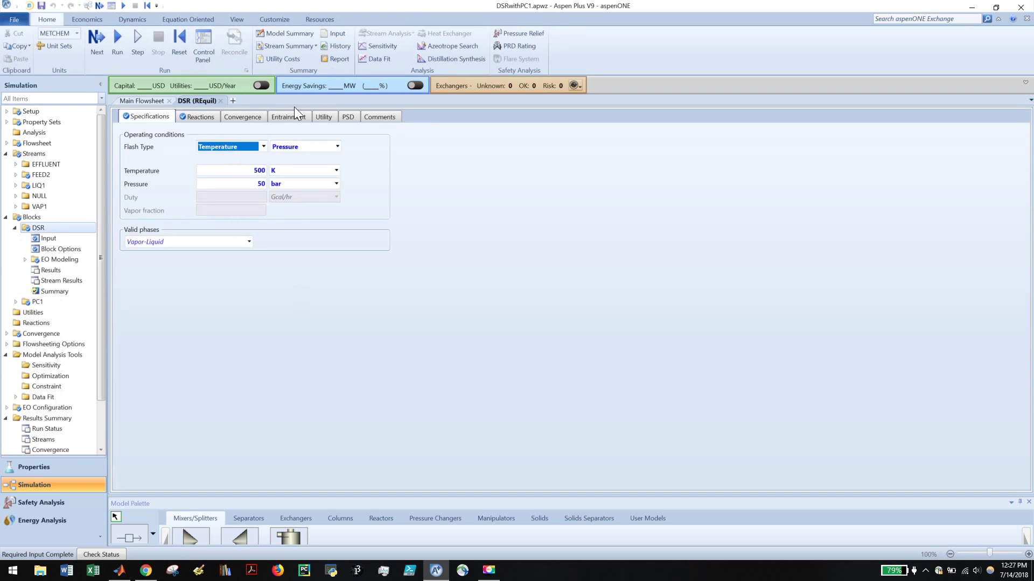
click(390, 44)
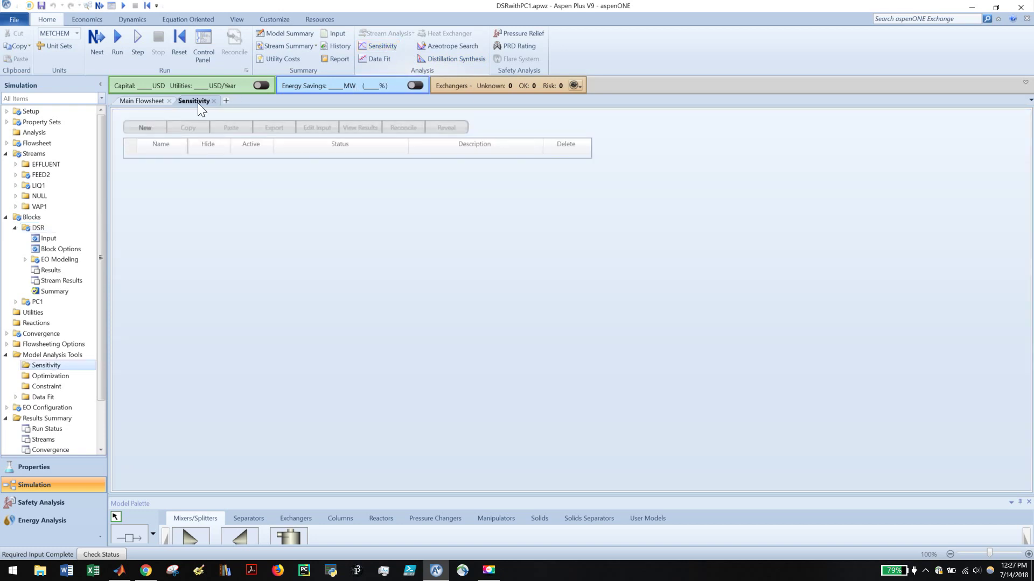
click(153, 129)
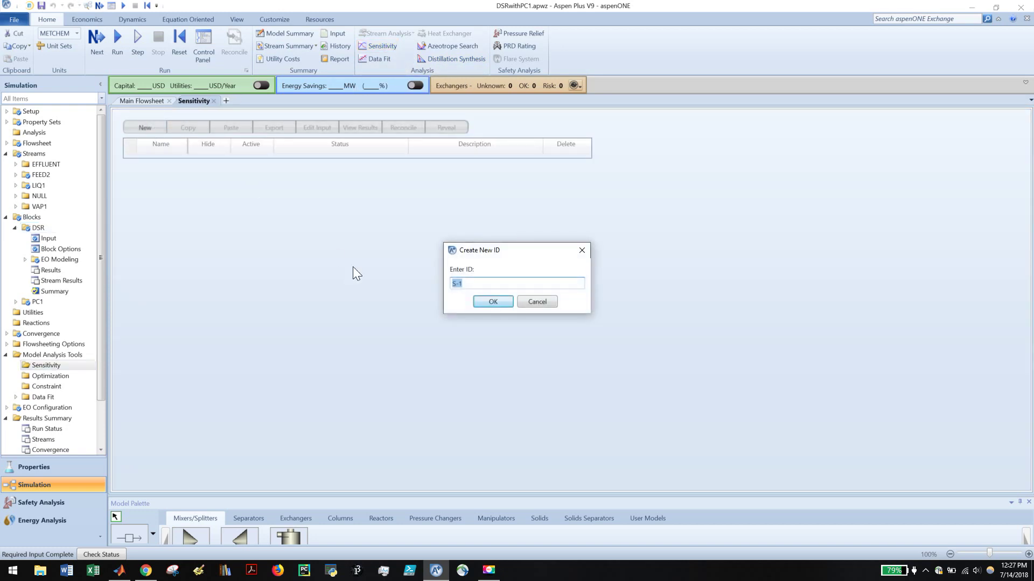
click(491, 302)
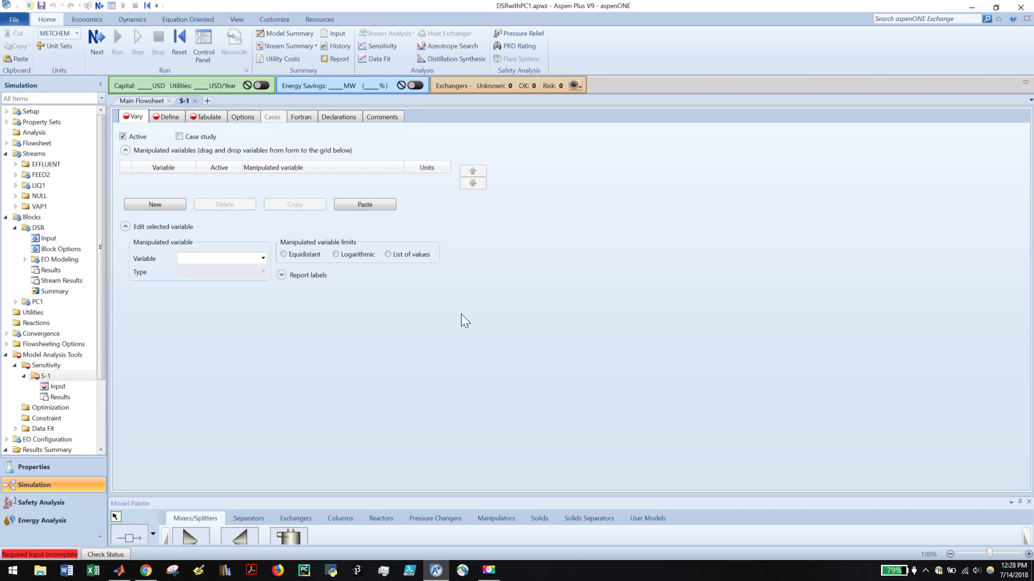
click(152, 205)
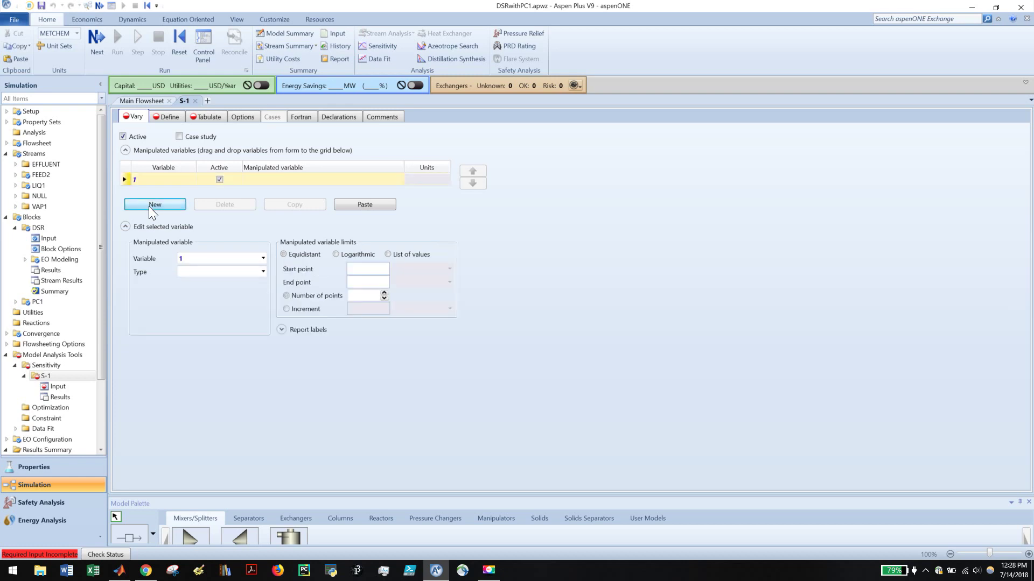
Step: Set the manipulated variable to Block-Var TEMP of block DSR in K
click(224, 270)
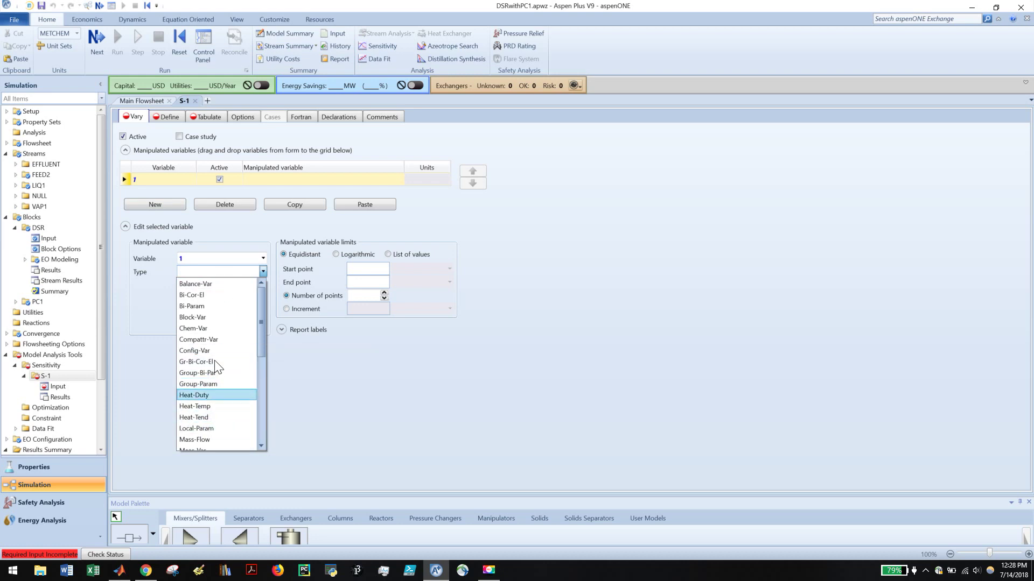
click(218, 319)
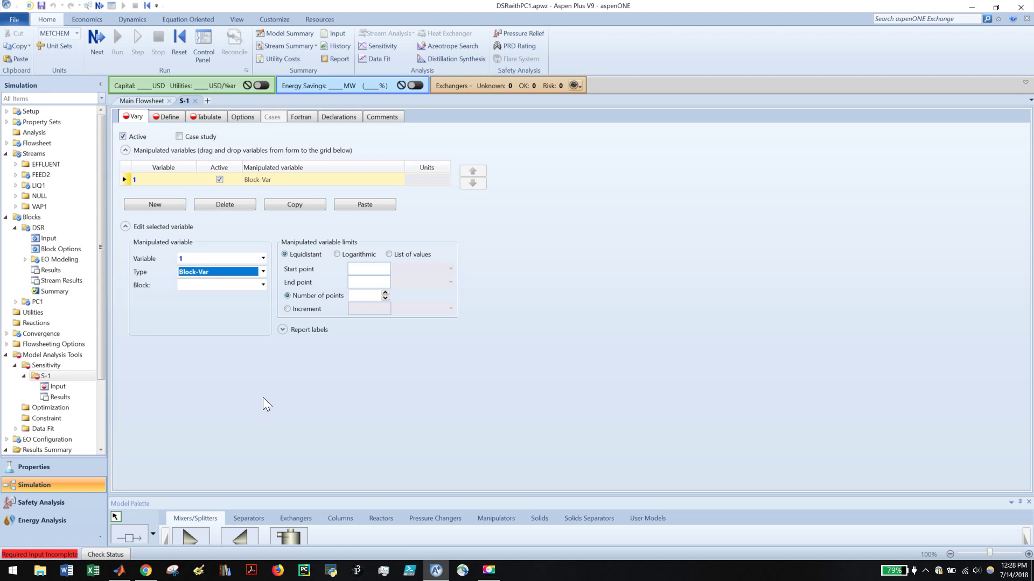
click(245, 281)
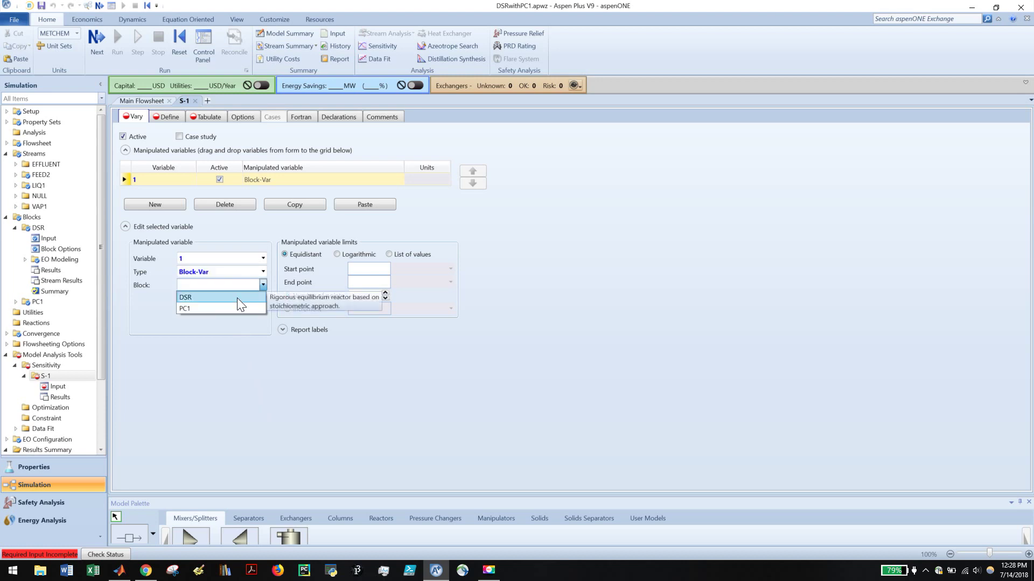
click(237, 299)
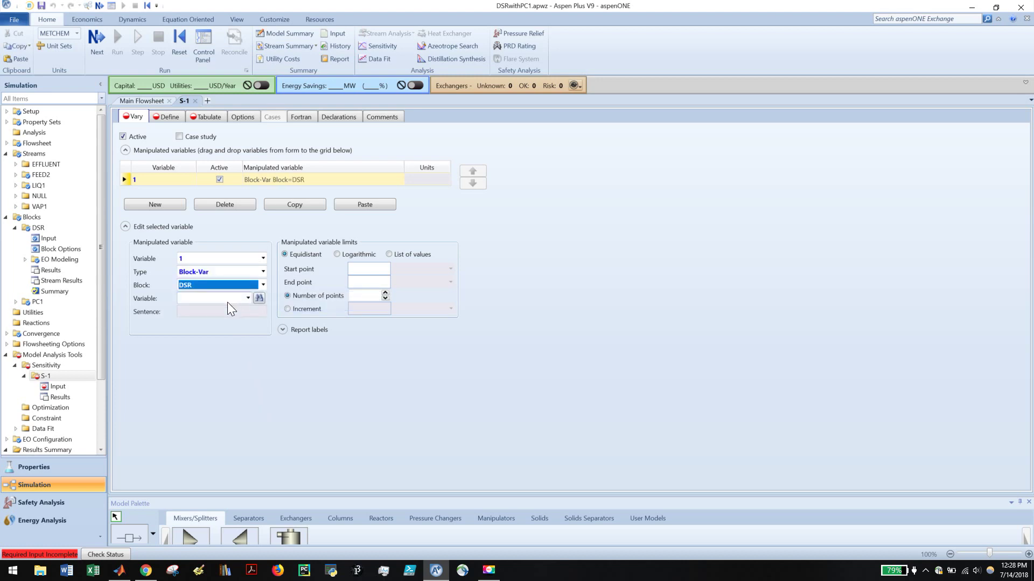
click(230, 299)
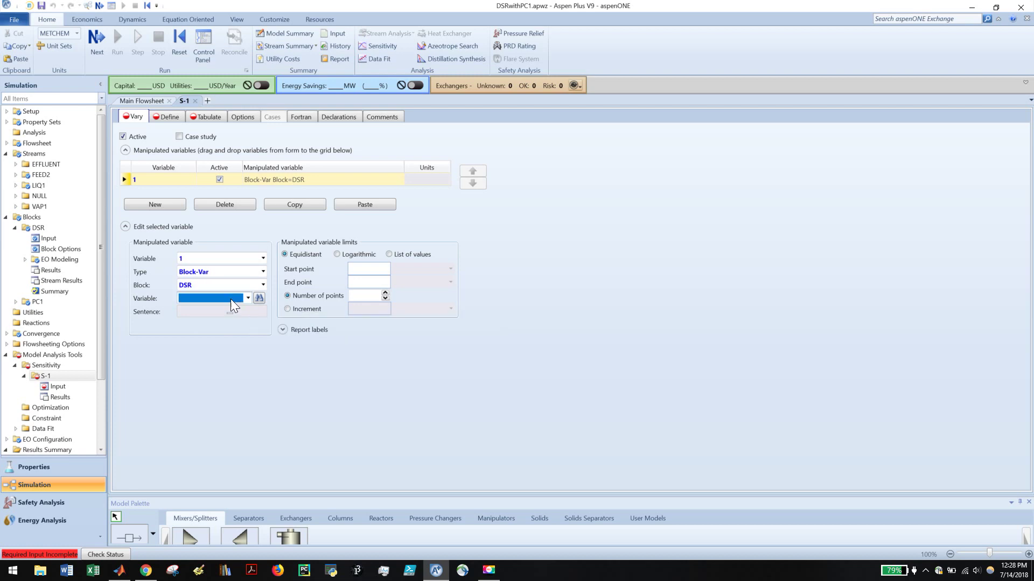
key(t)
key(Return)
click(214, 325)
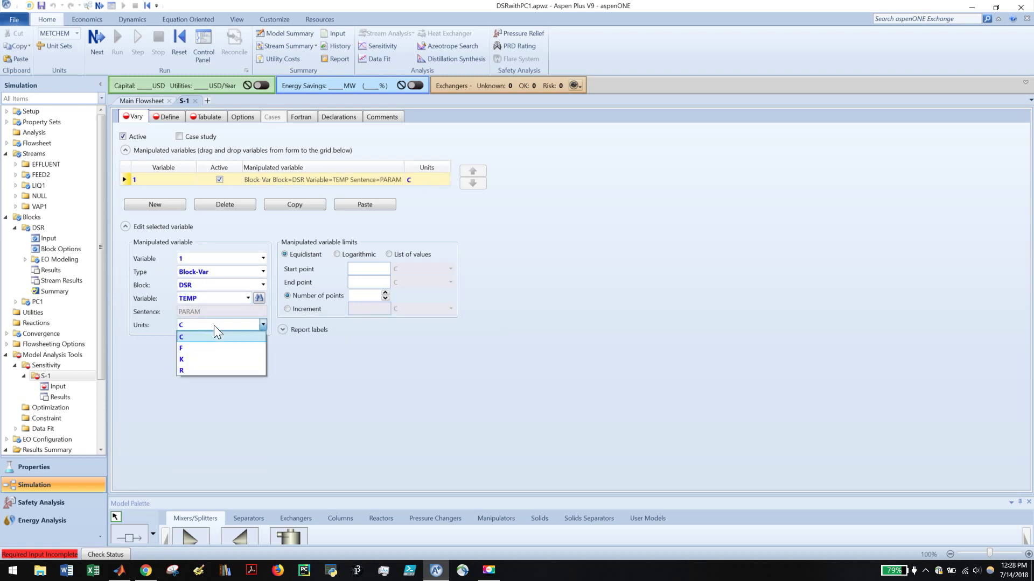
click(202, 360)
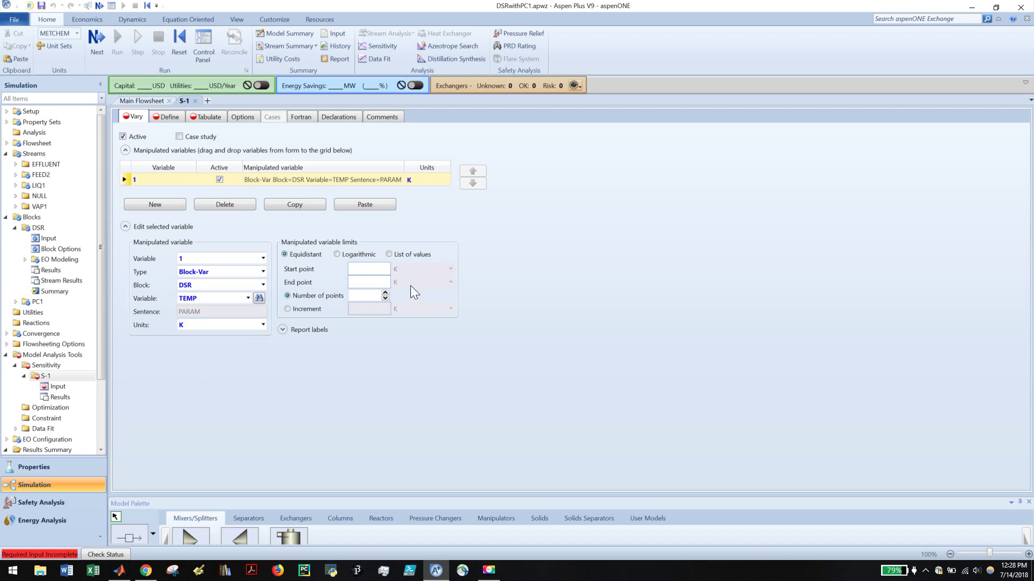
Step: Vary the DSR temperature from 400 to 600 K over 15 points
click(382, 269)
text(400)
click(375, 282)
text(600)
click(361, 351)
text(15)
click(386, 377)
click(171, 116)
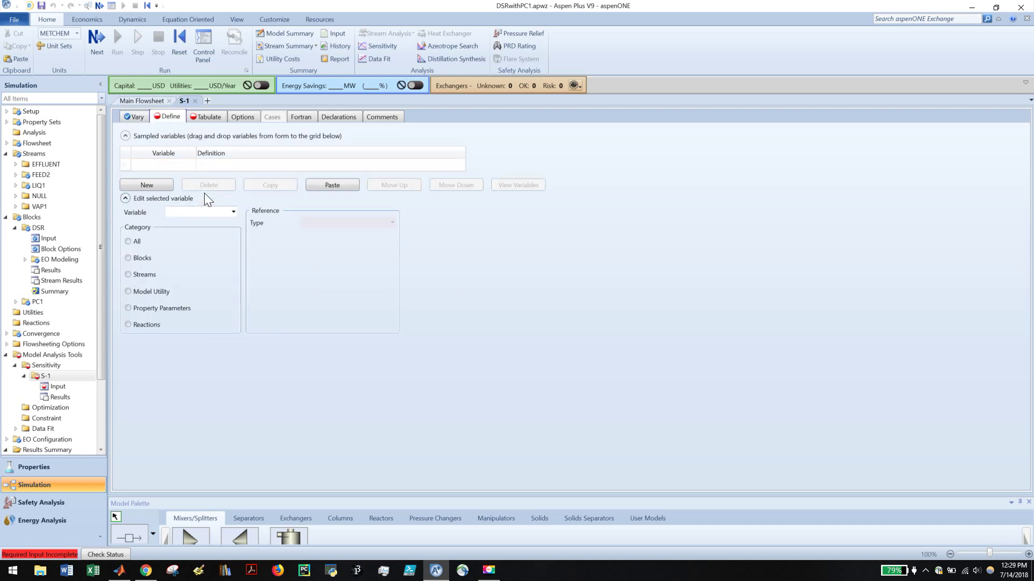
Step: Create sampled variable DMEFLOW with reference type Mole-Flow
click(157, 167)
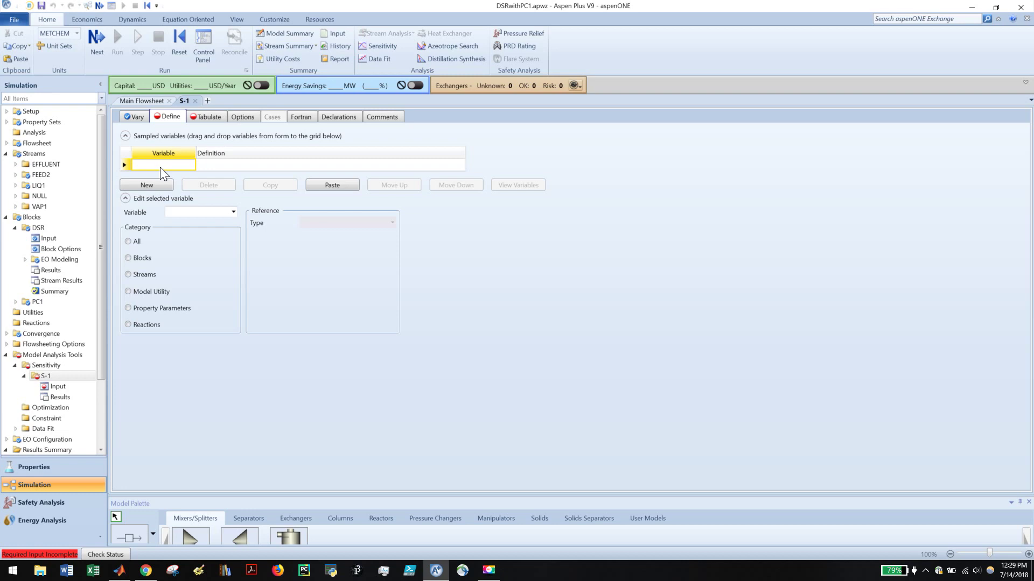
text(DMEFLOW)
key(Return)
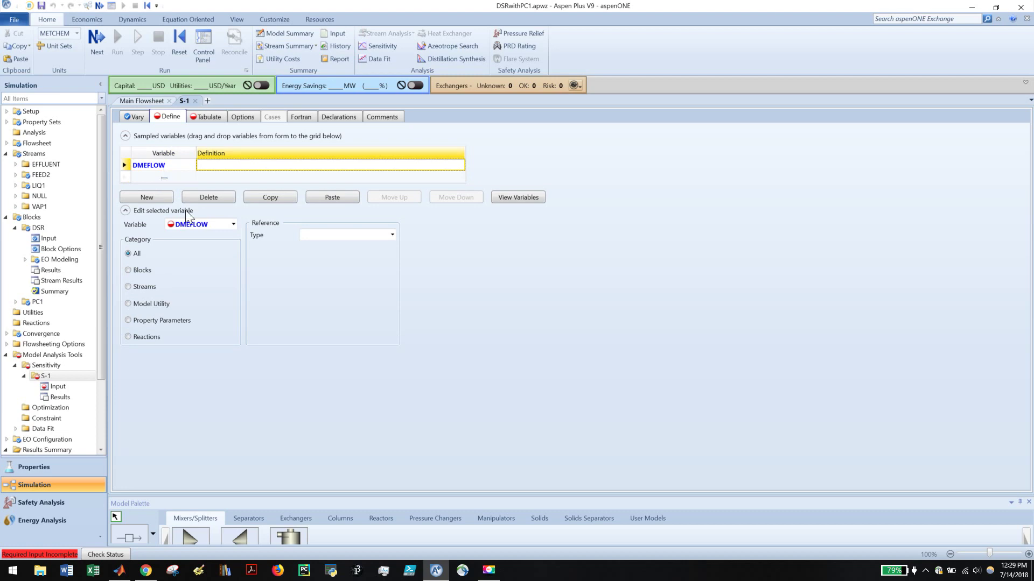
click(350, 238)
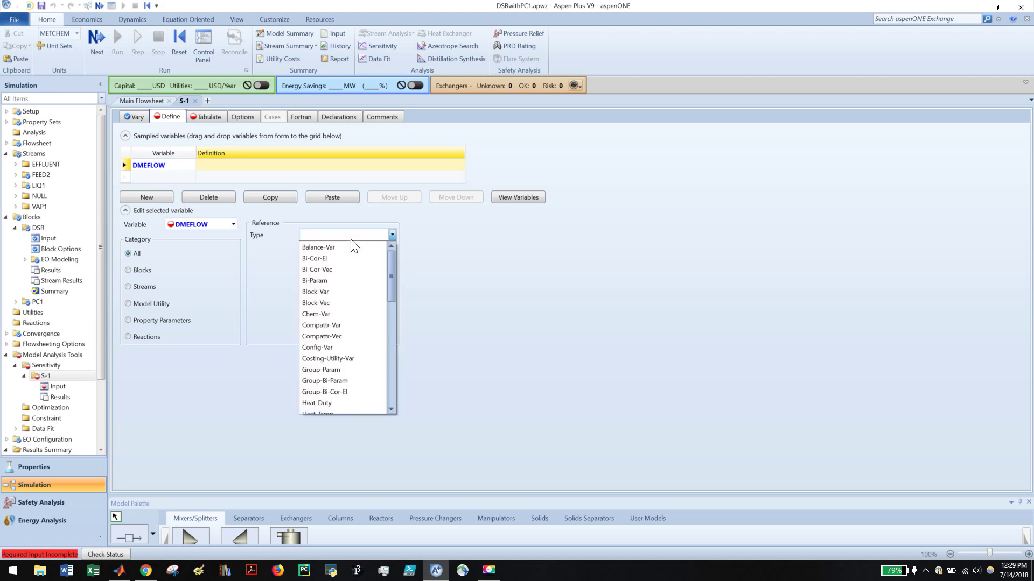
scroll(347, 307, down, 2)
scroll(346, 308, down, 1)
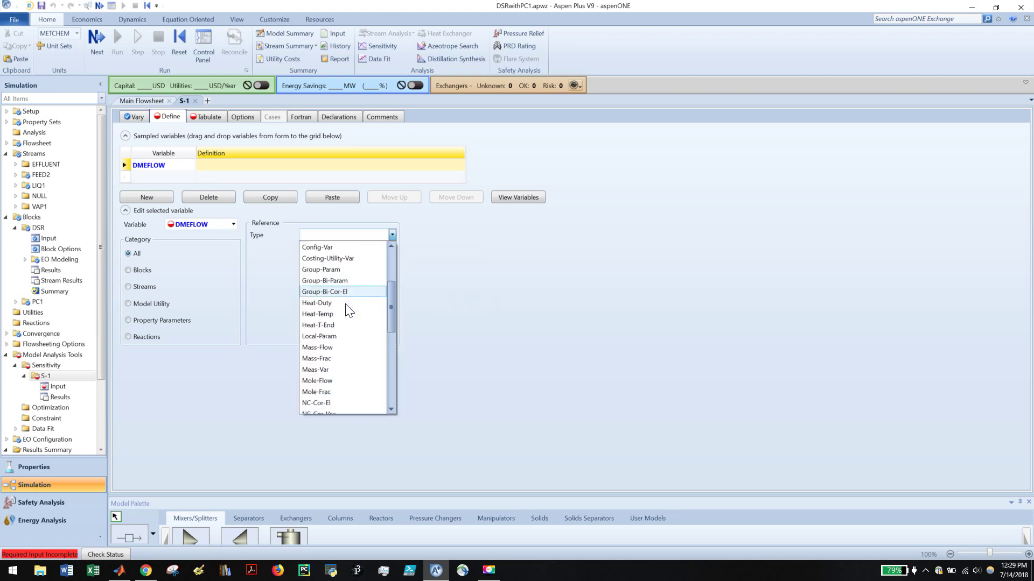
click(336, 381)
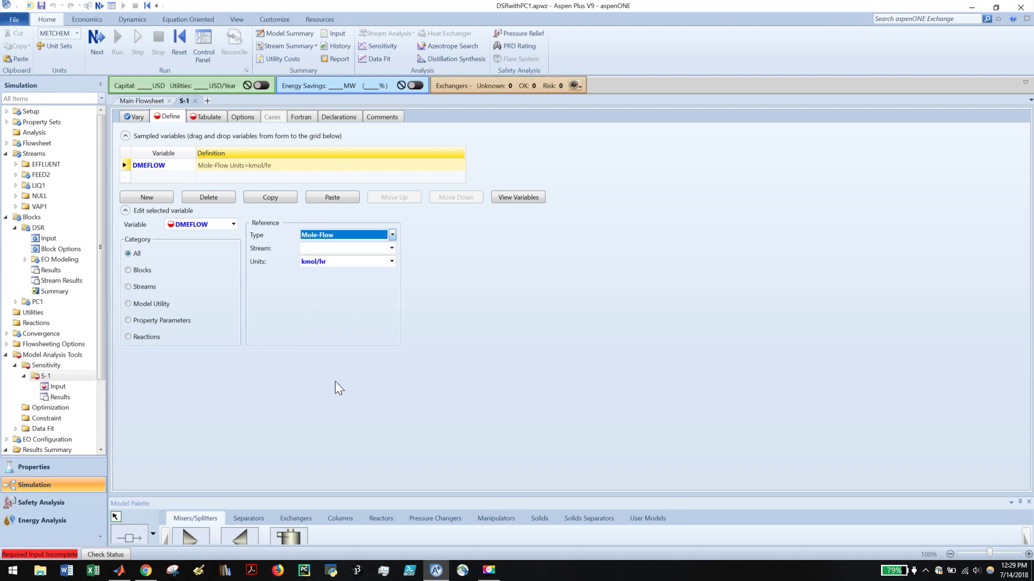
Step: Point DMEFLOW at component DME in stream LIQ1
click(340, 251)
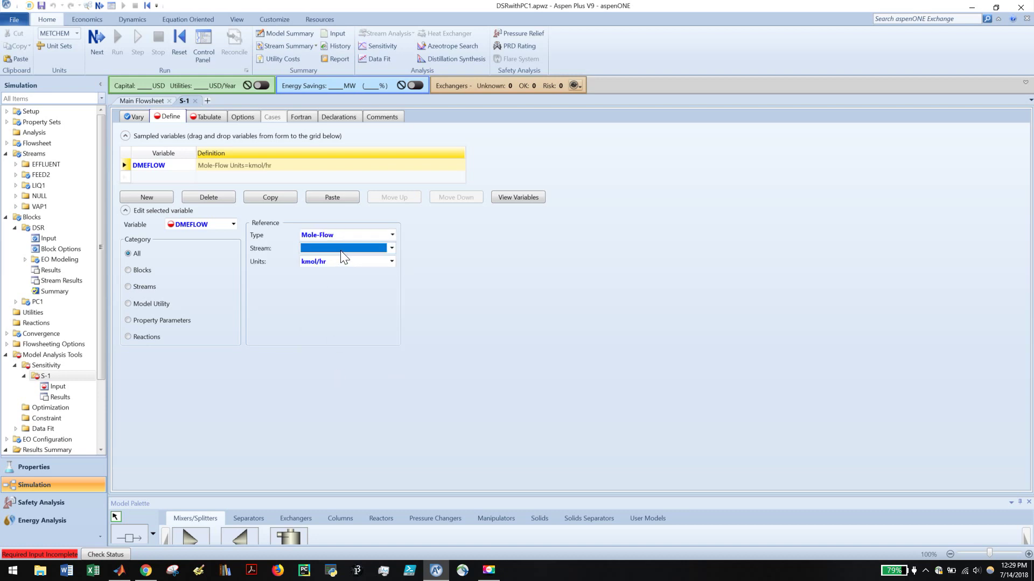
click(341, 251)
click(337, 283)
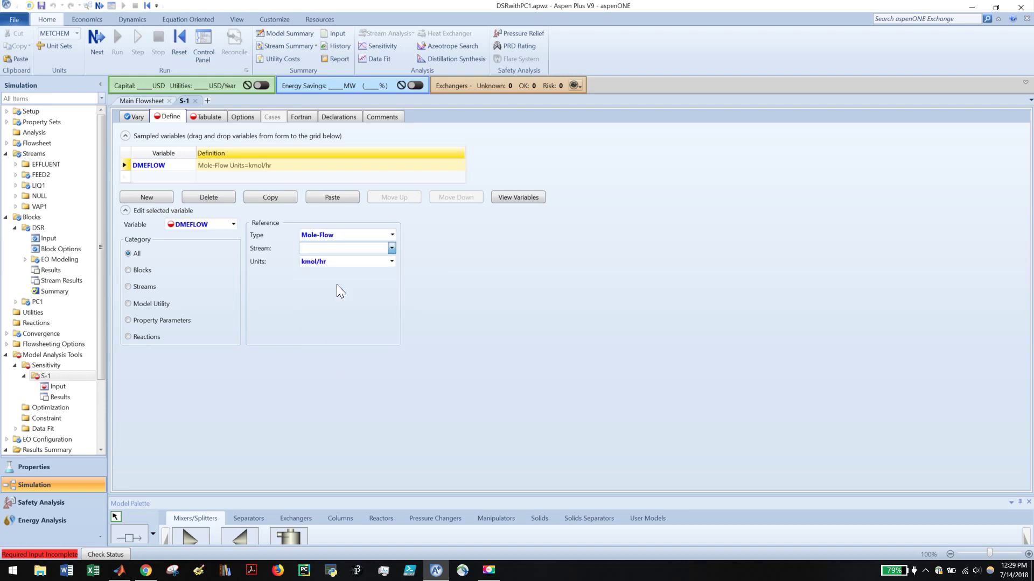
click(335, 276)
click(335, 275)
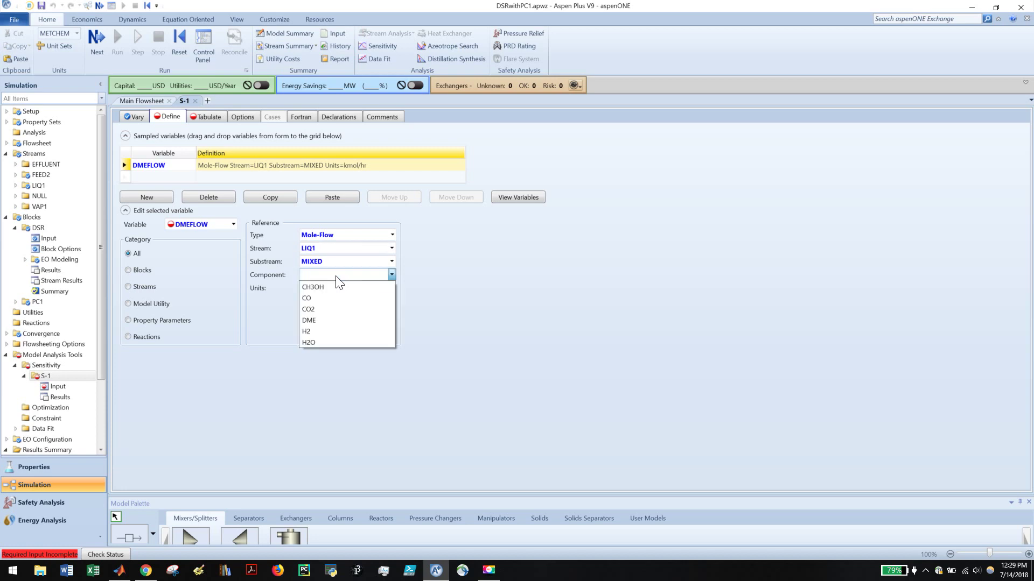
click(328, 319)
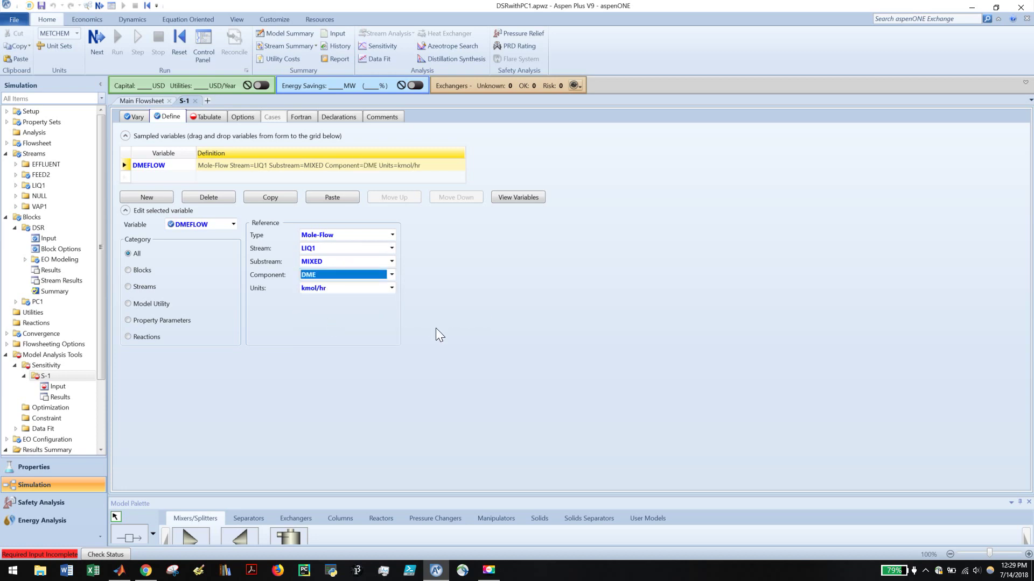
click(452, 257)
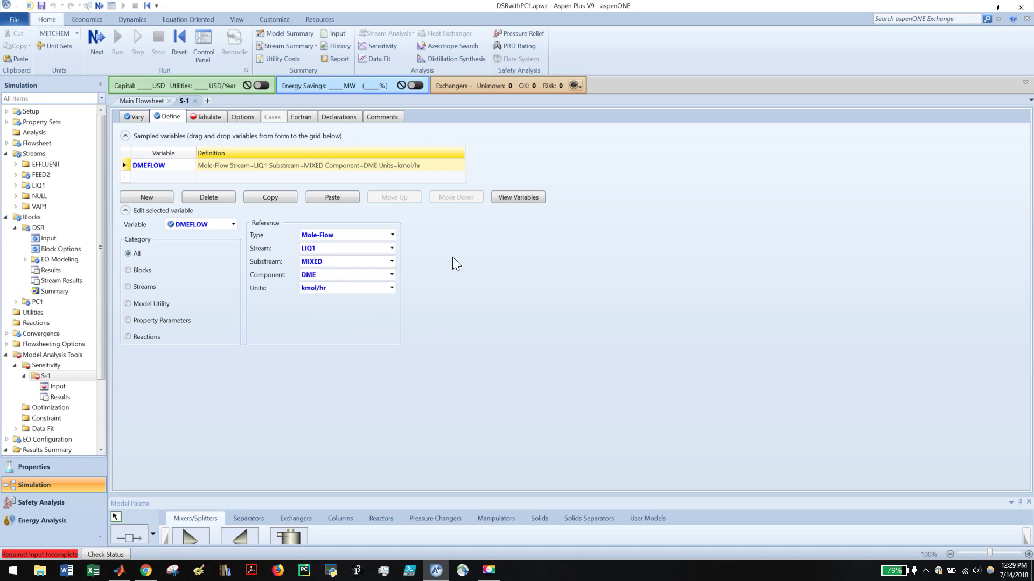
click(162, 178)
click(155, 196)
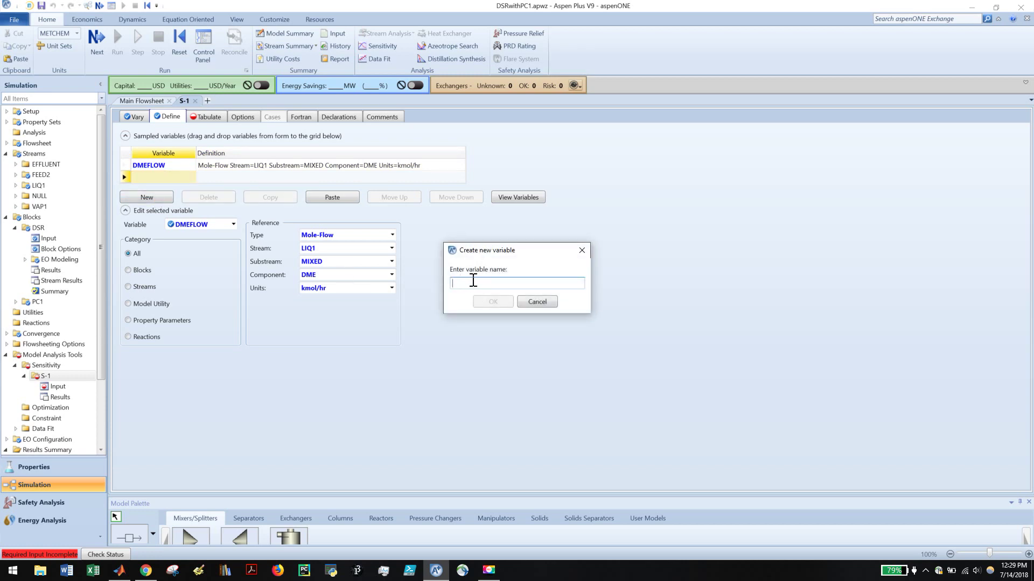
Step: Name the second variable DMEFRAC and set it to Mole-Frac of DME in stream LIQ1
text(DMEFE)
key(BackSpace)
text(FRAC)
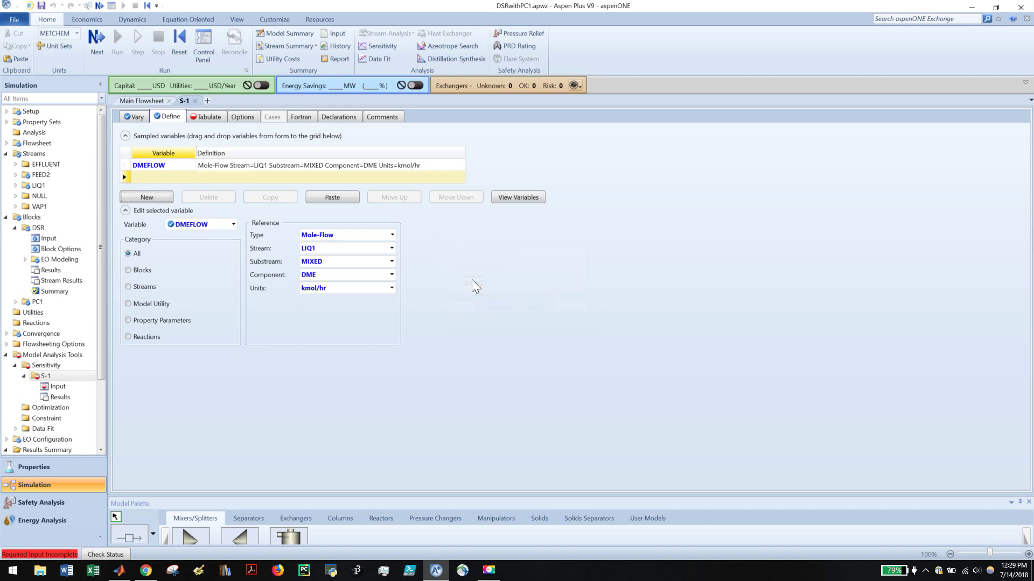
key(Return)
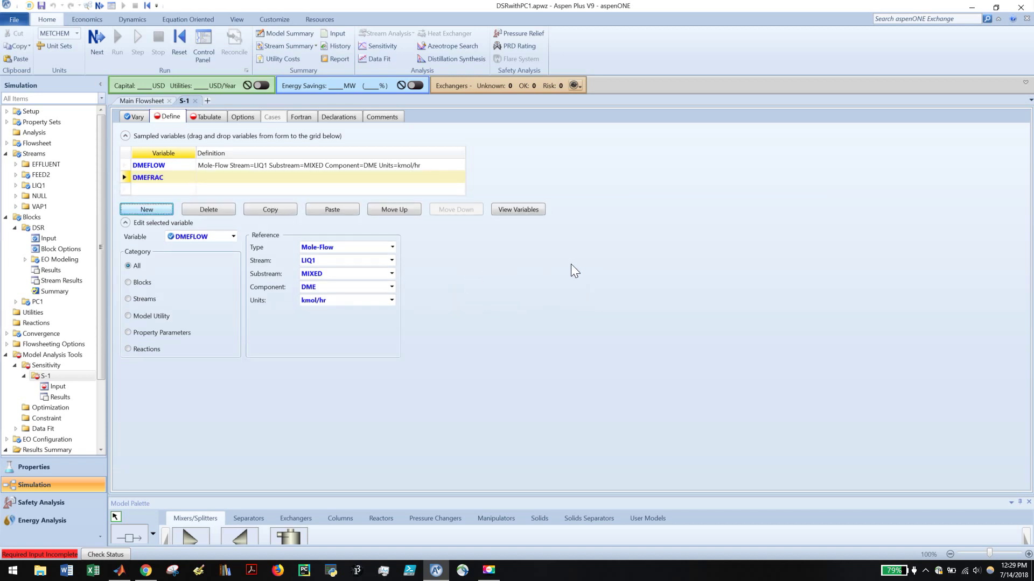
click(300, 180)
click(350, 251)
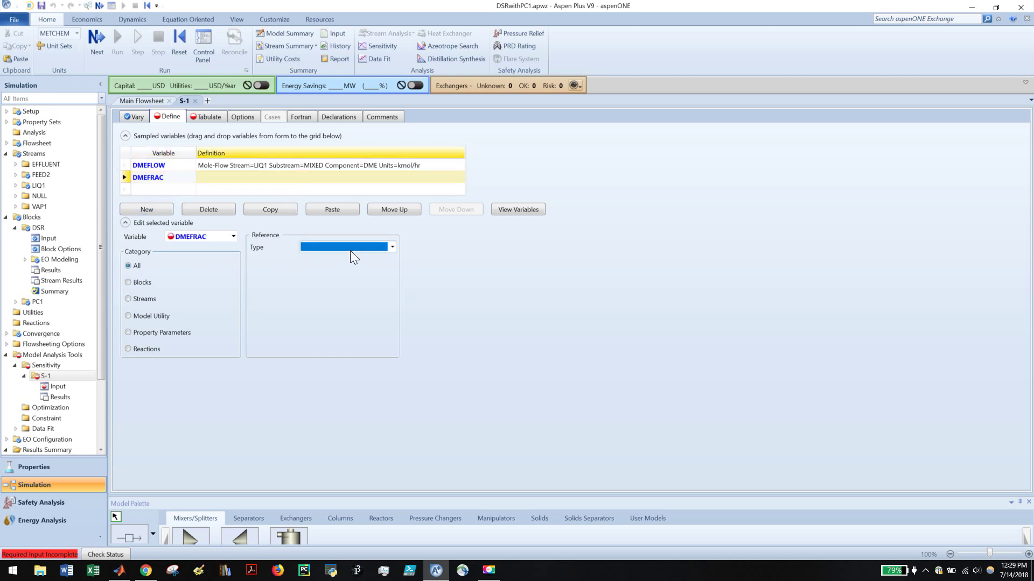
scroll(350, 401, down, 3)
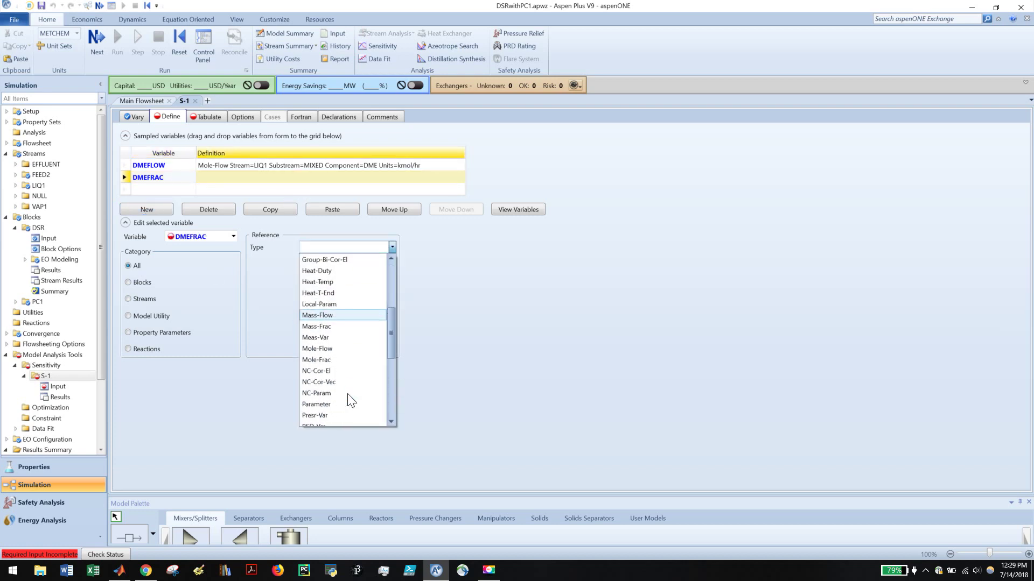
click(337, 307)
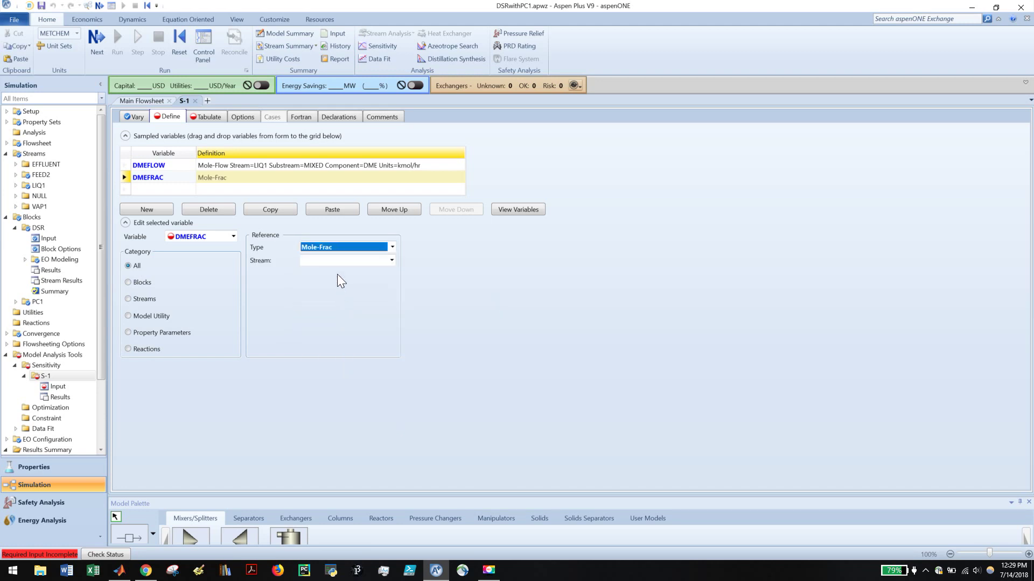
click(338, 261)
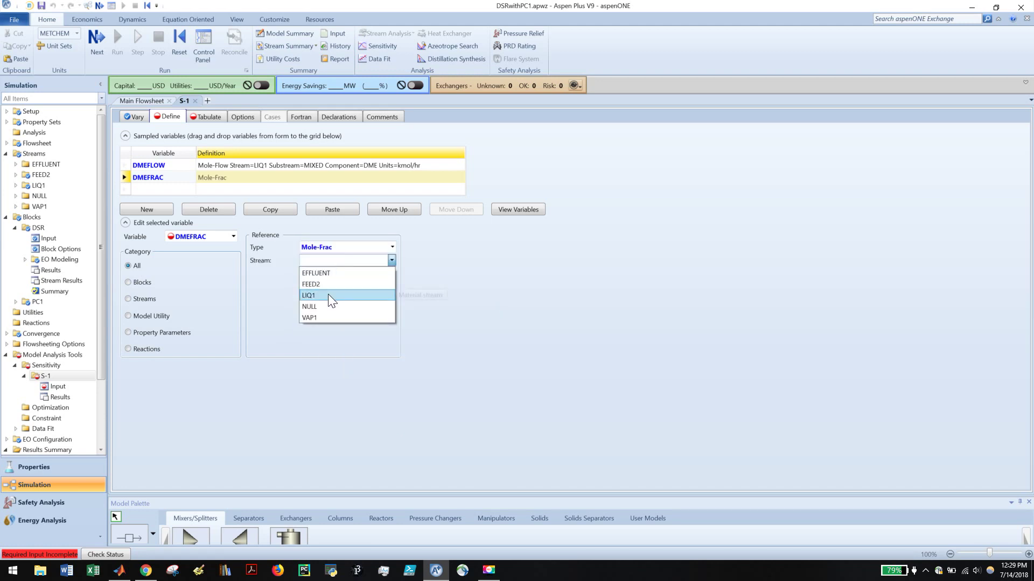
click(328, 294)
click(335, 286)
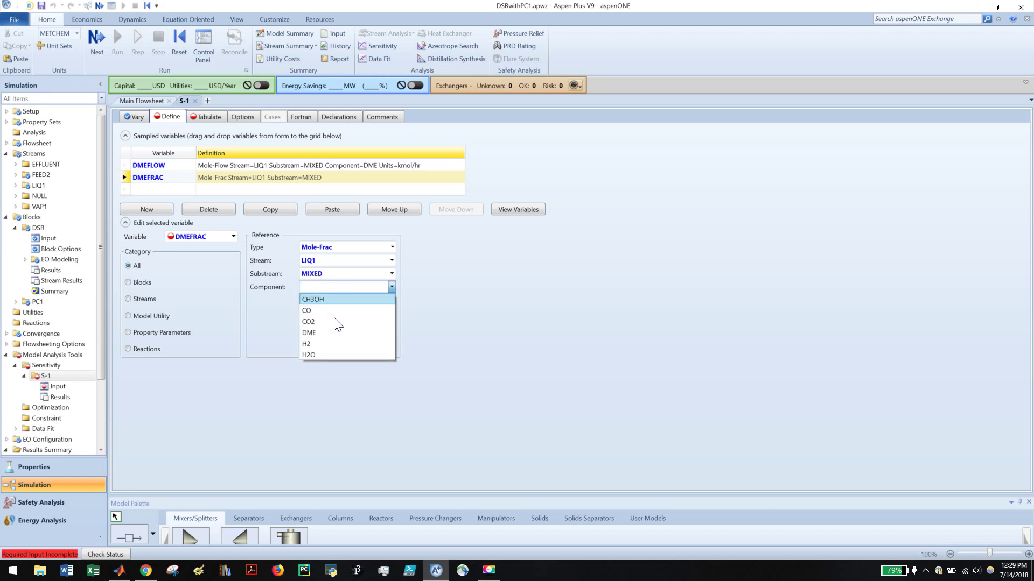
click(333, 330)
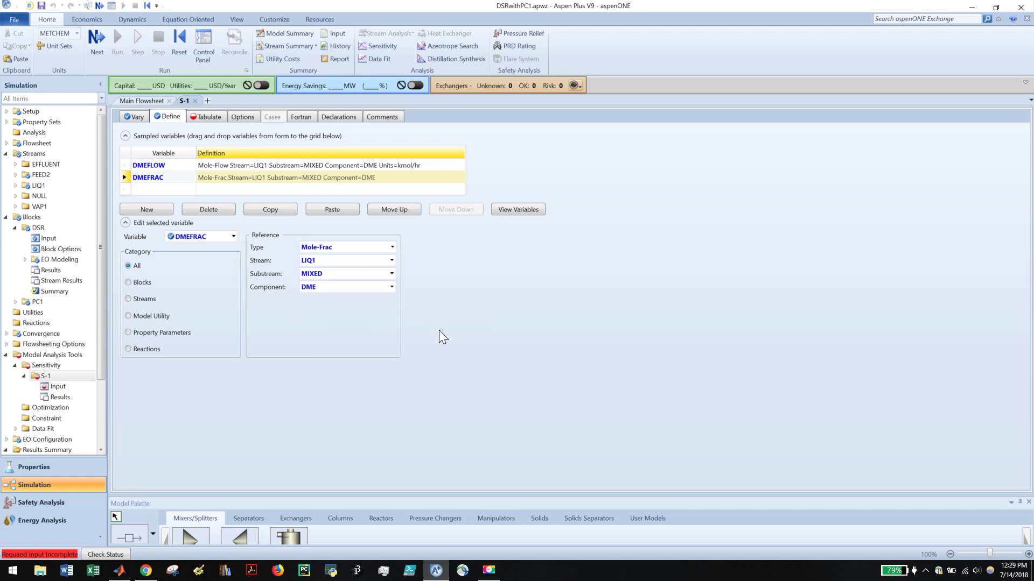
Step: On Tabulate, enter column 1 with expression 1 and column 2 with DMEFLOW
click(217, 118)
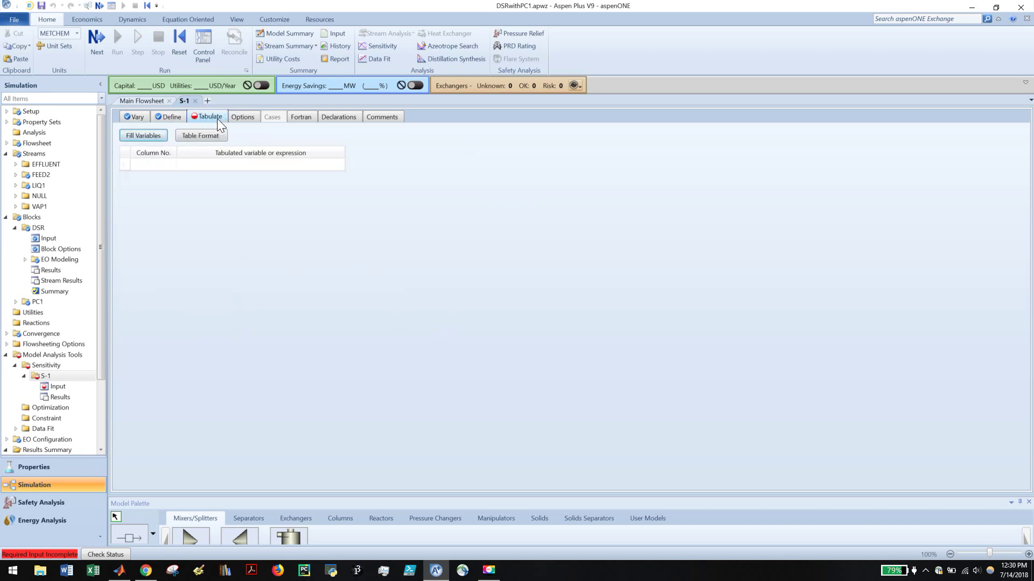
click(154, 163)
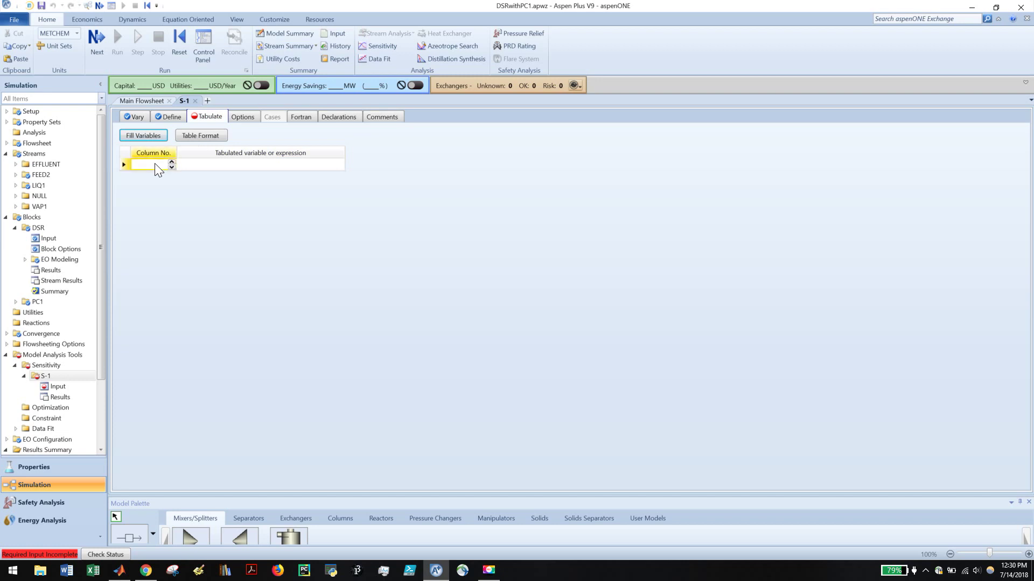
text(1)
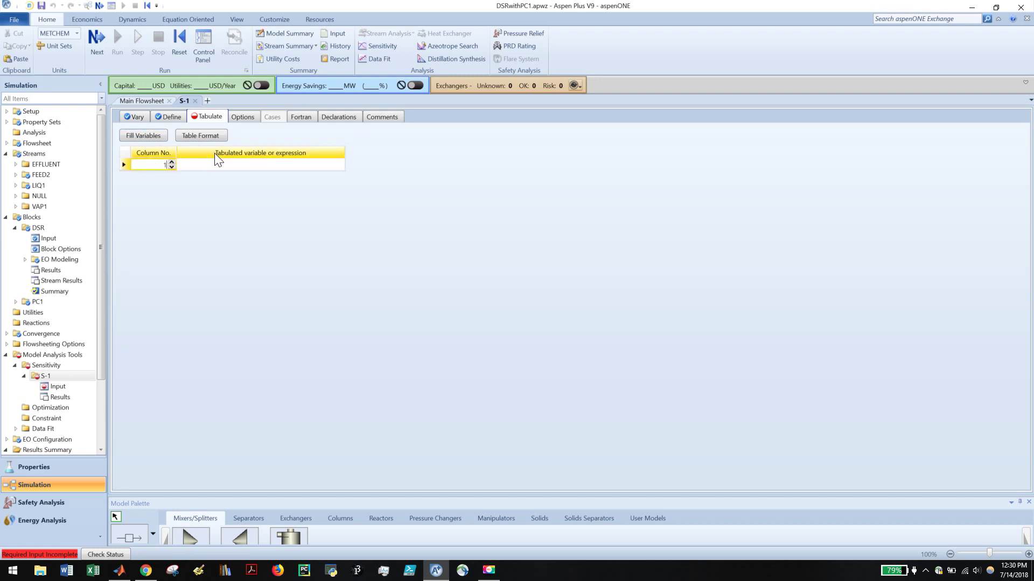
click(216, 163)
text(1)
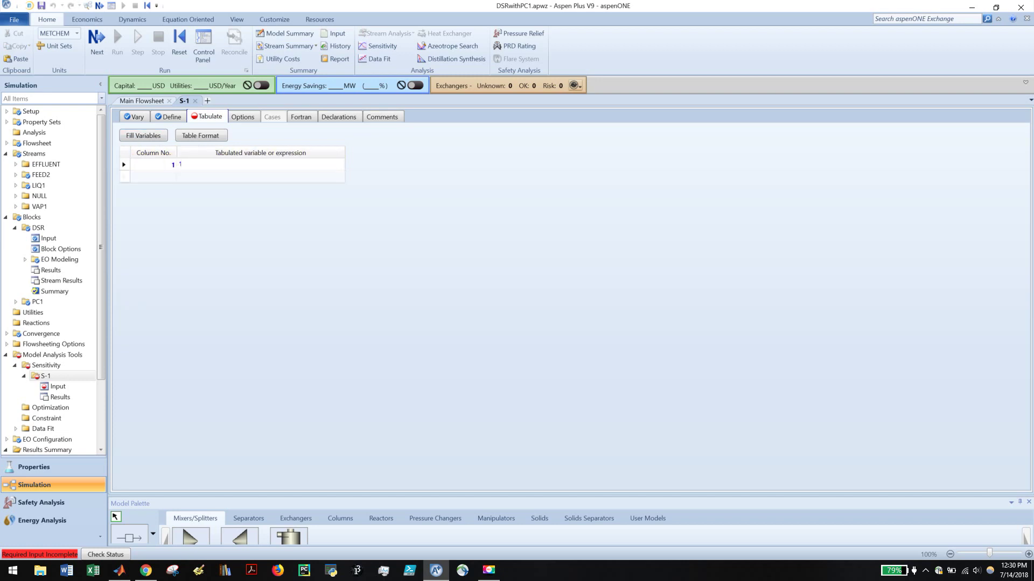
key(Return)
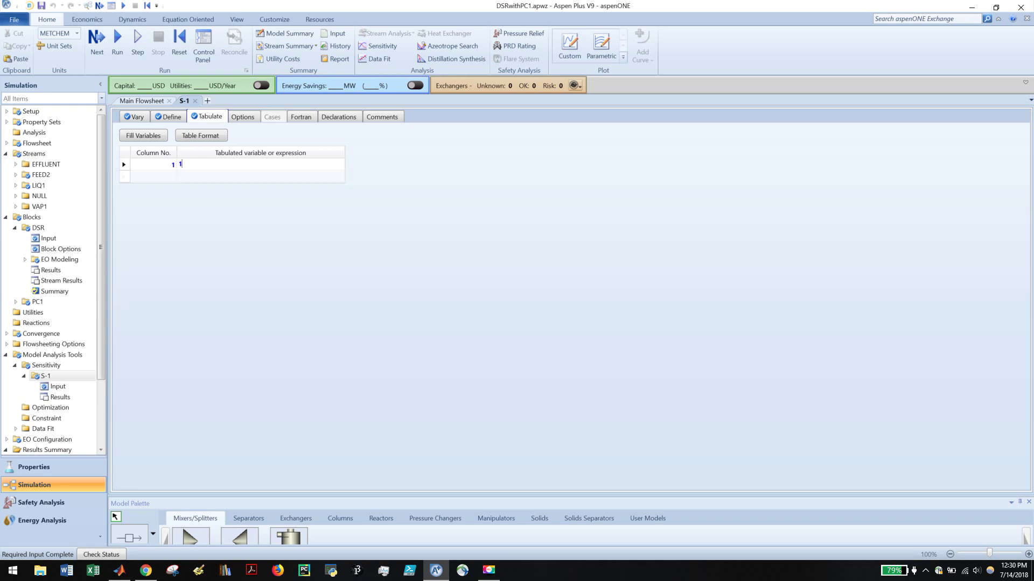
click(159, 180)
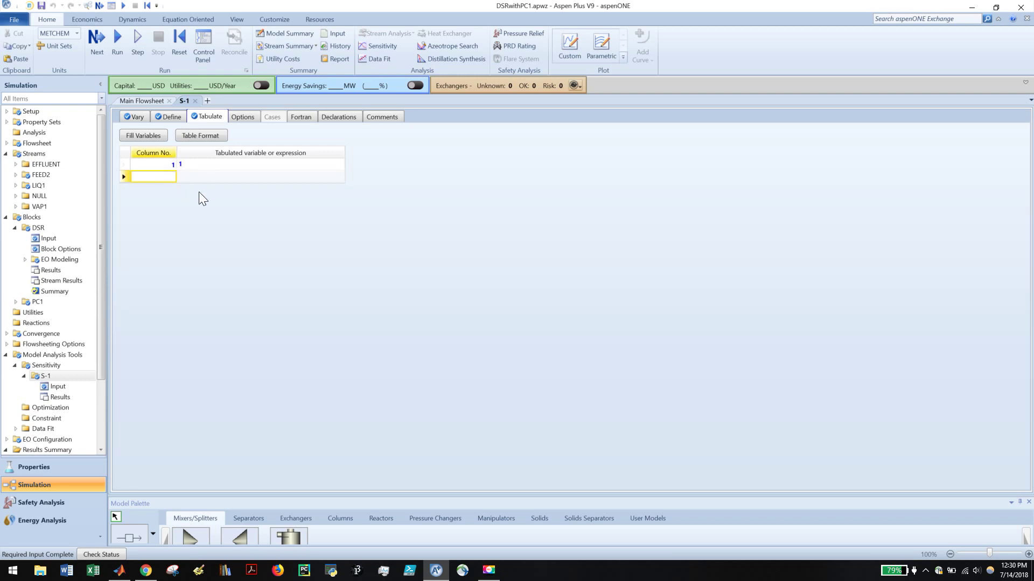
text(2)
click(192, 177)
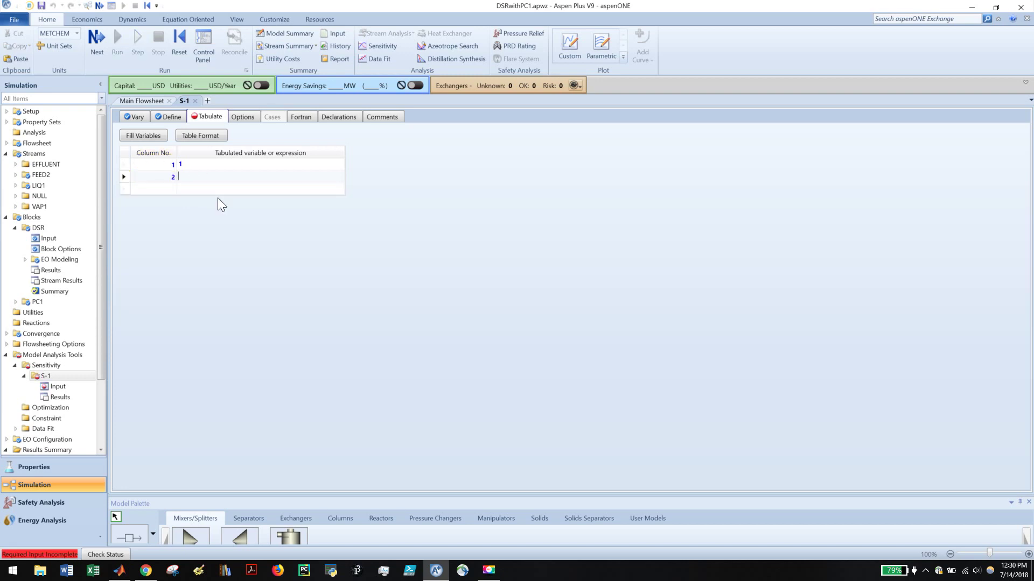
text(DMEFLOW)
Step: Enter column 3 as DMEFRAC, then check the Define tab and return to Tabulate
click(138, 187)
text(3)
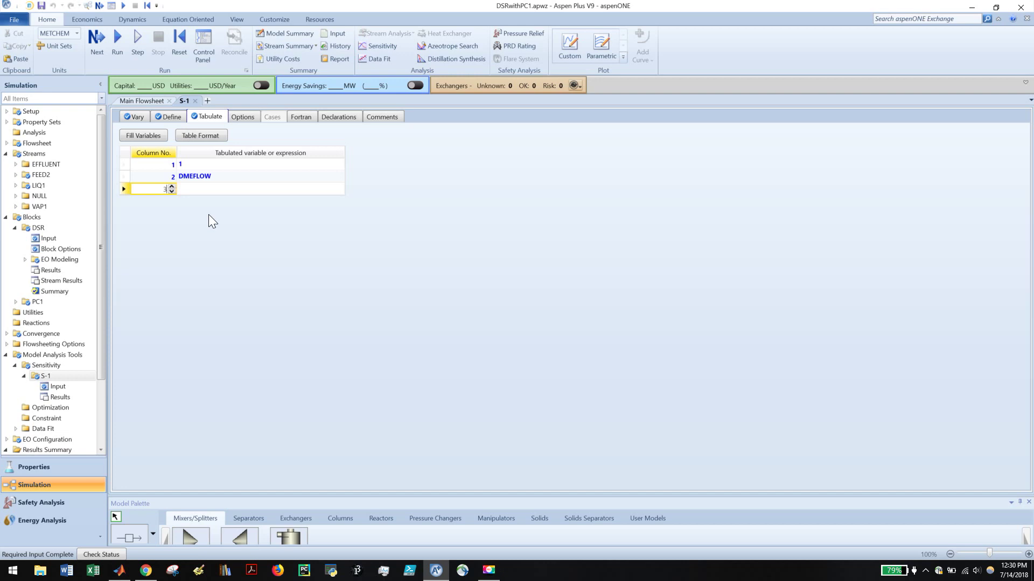
click(220, 190)
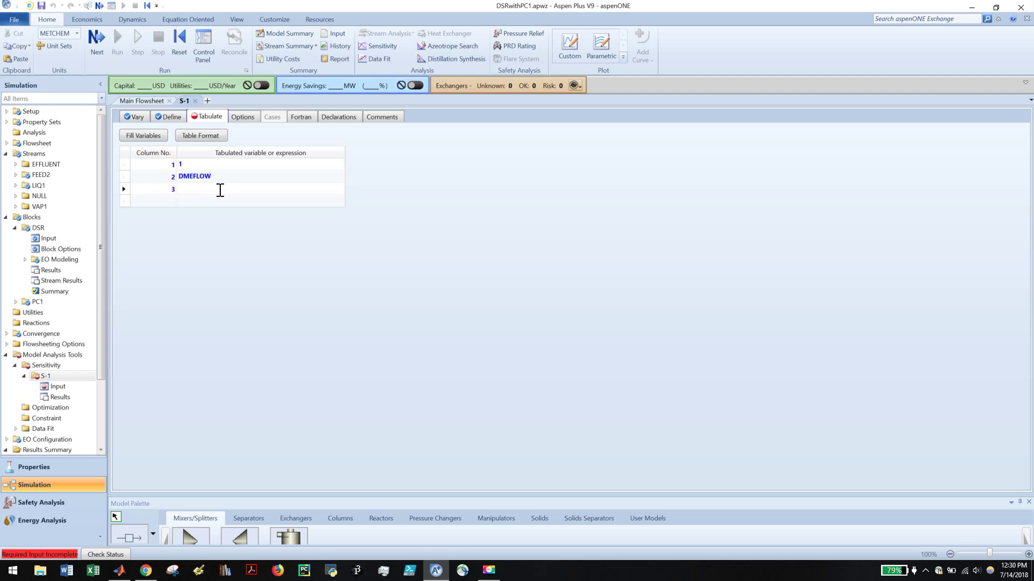
text(DMEFRAC)
key(Return)
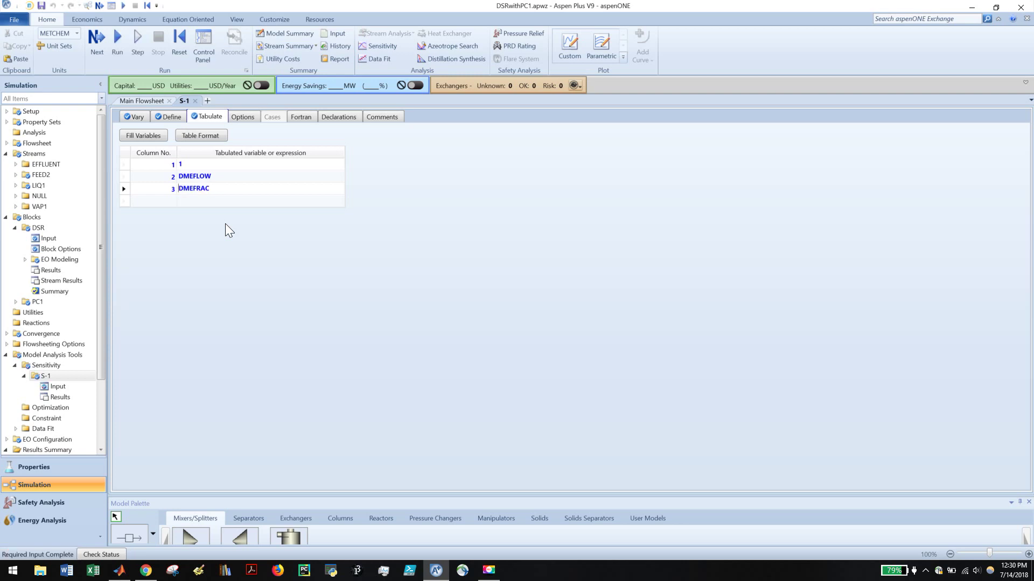
click(156, 116)
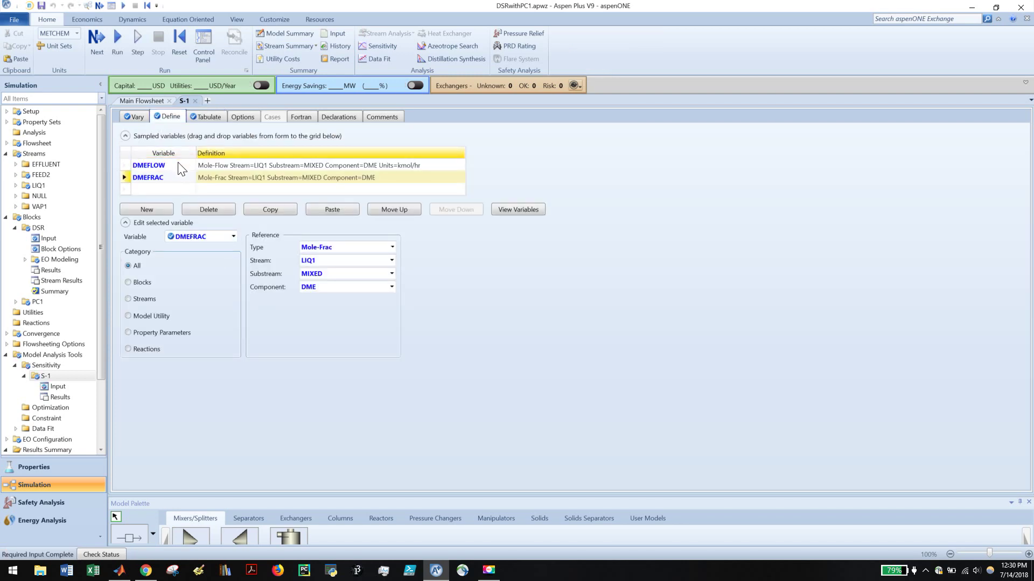
click(215, 117)
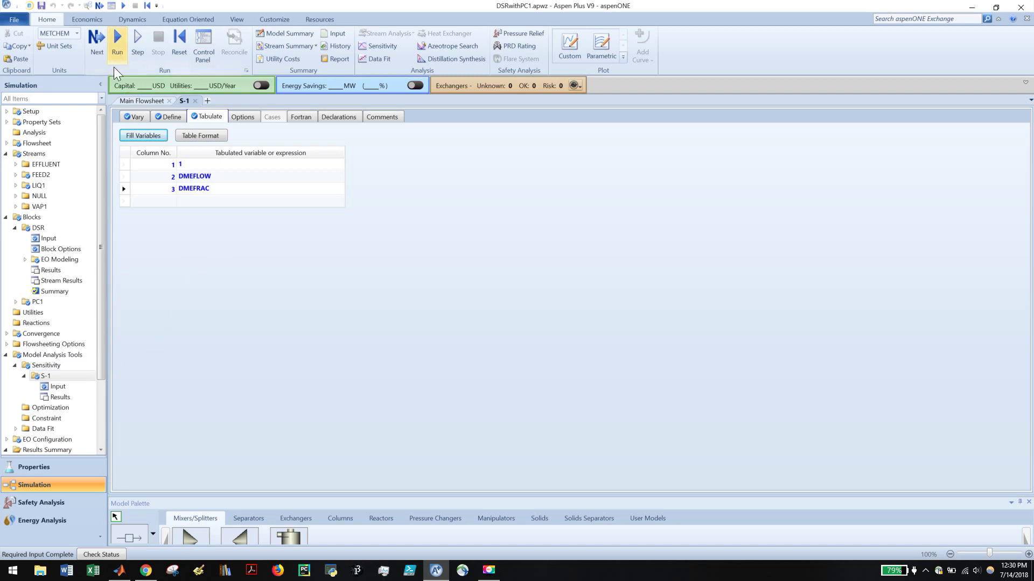
Step: Run the simulation and open the S-1 results table of 15 temperature cases
click(58, 386)
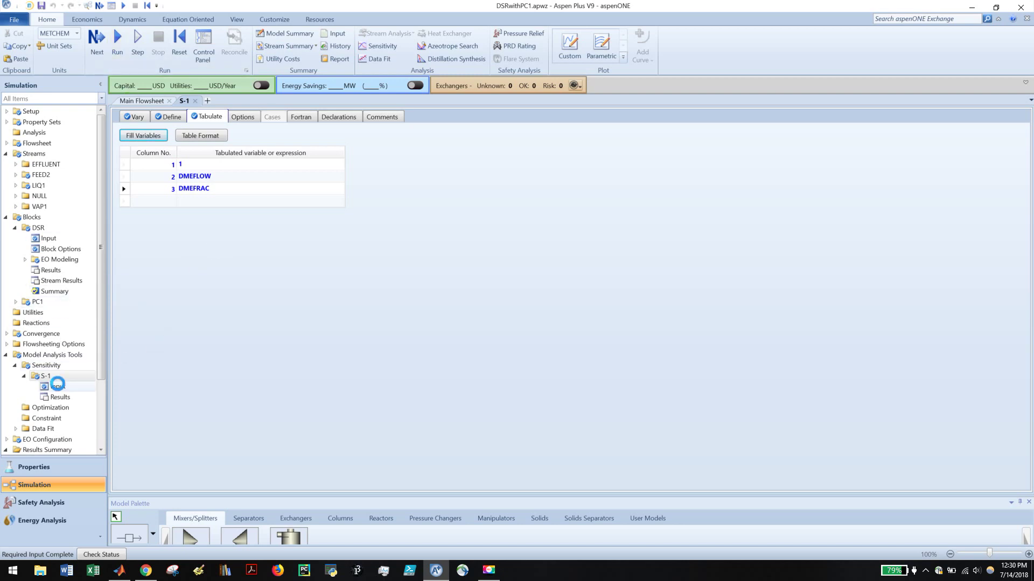
click(115, 44)
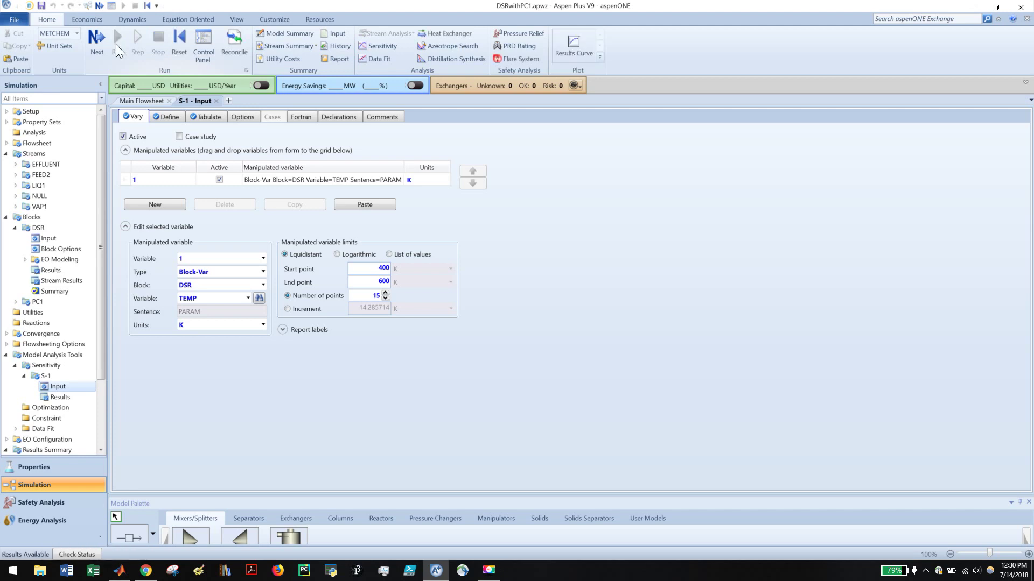
click(76, 401)
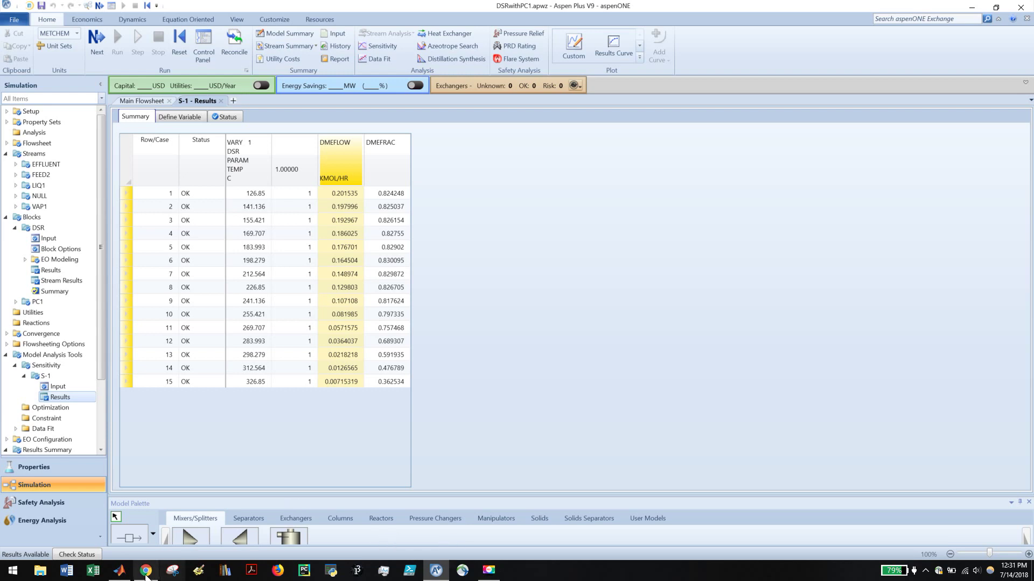
Step: In MATLAB, review DSRsensitivity.m's temperature, DME data and plot lines, then run it
click(124, 576)
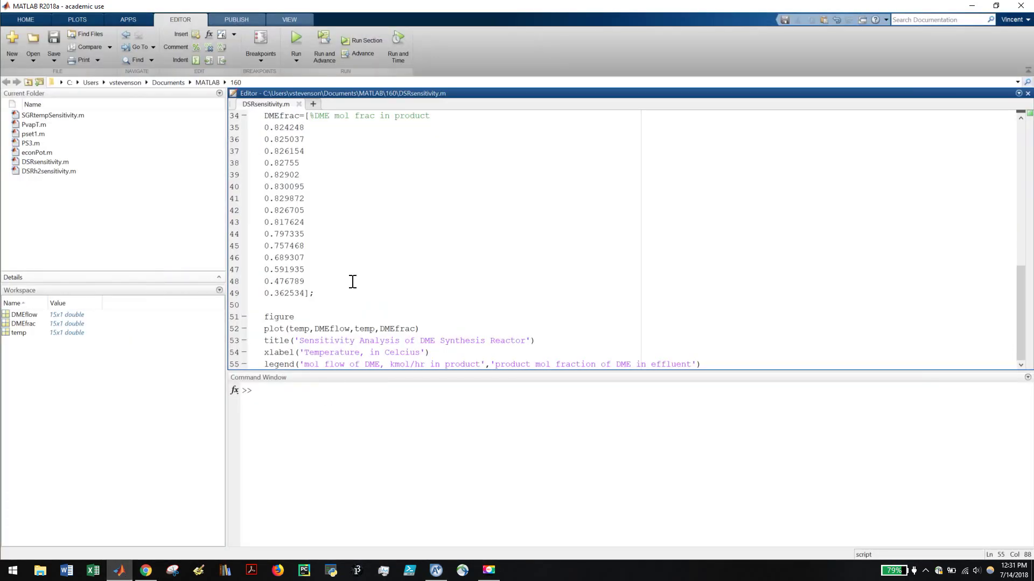
scroll(353, 281, up, 11)
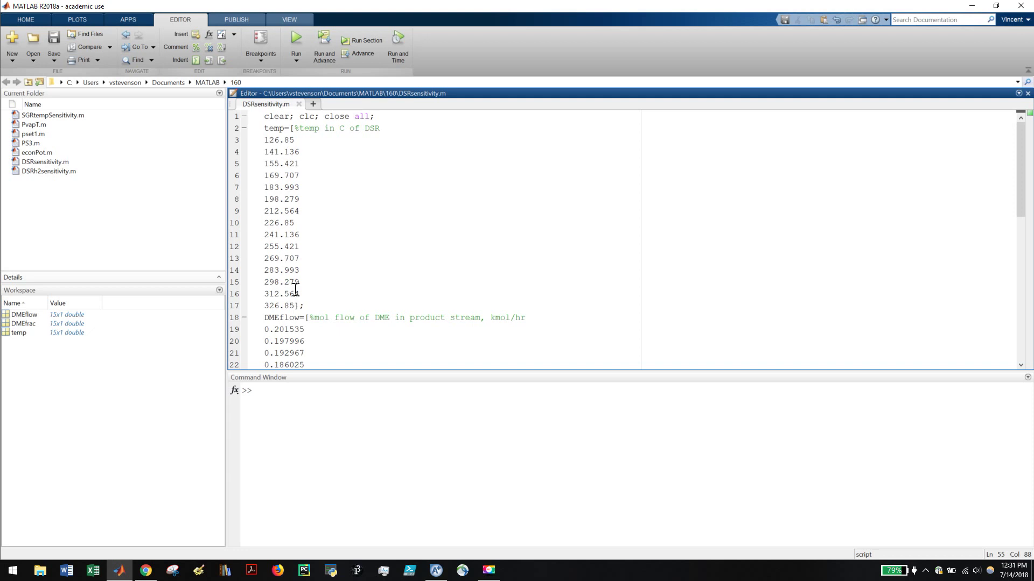
scroll(297, 293, down, 1)
scroll(297, 293, down, 9)
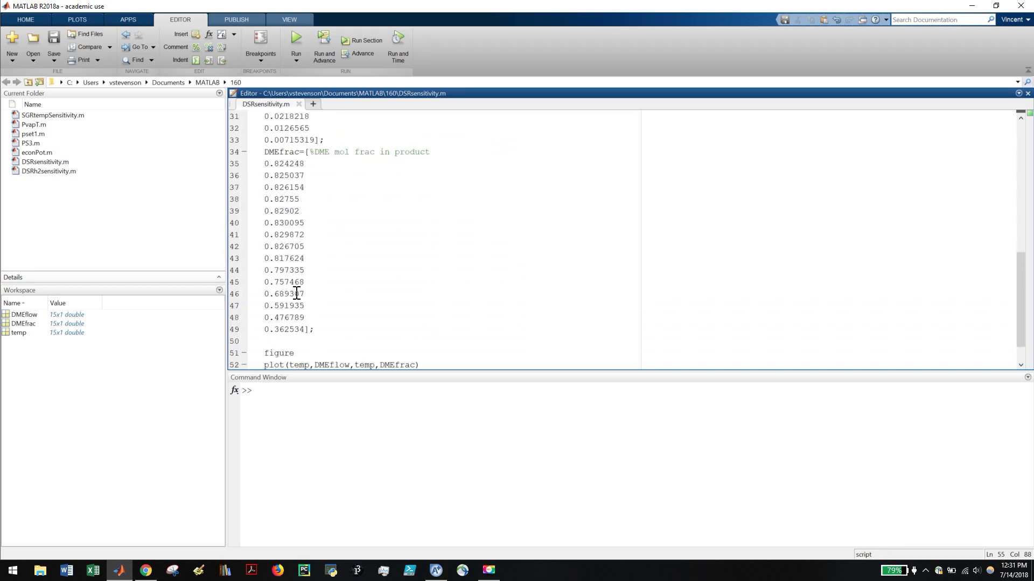
scroll(296, 293, down, 1)
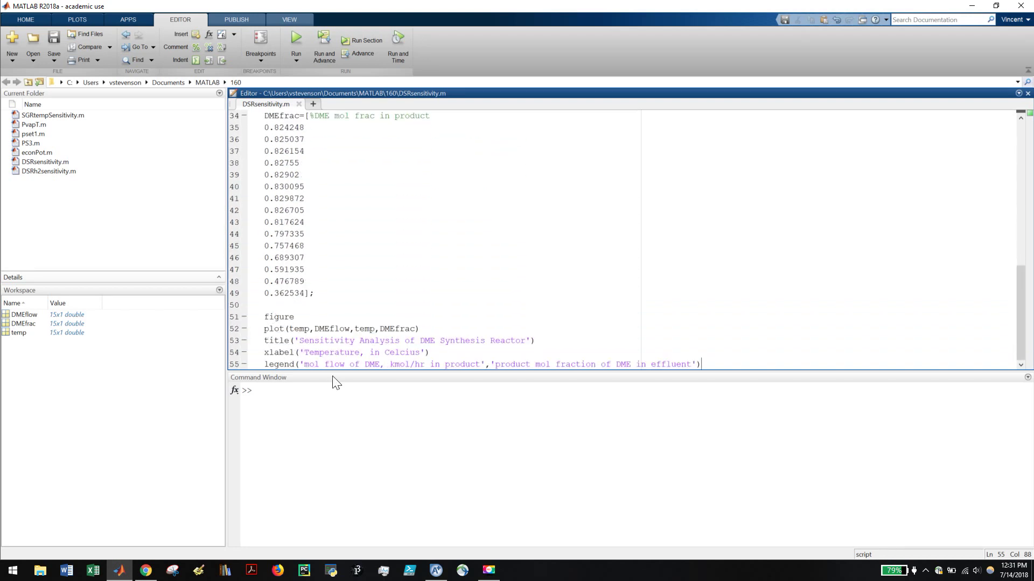
click(295, 329)
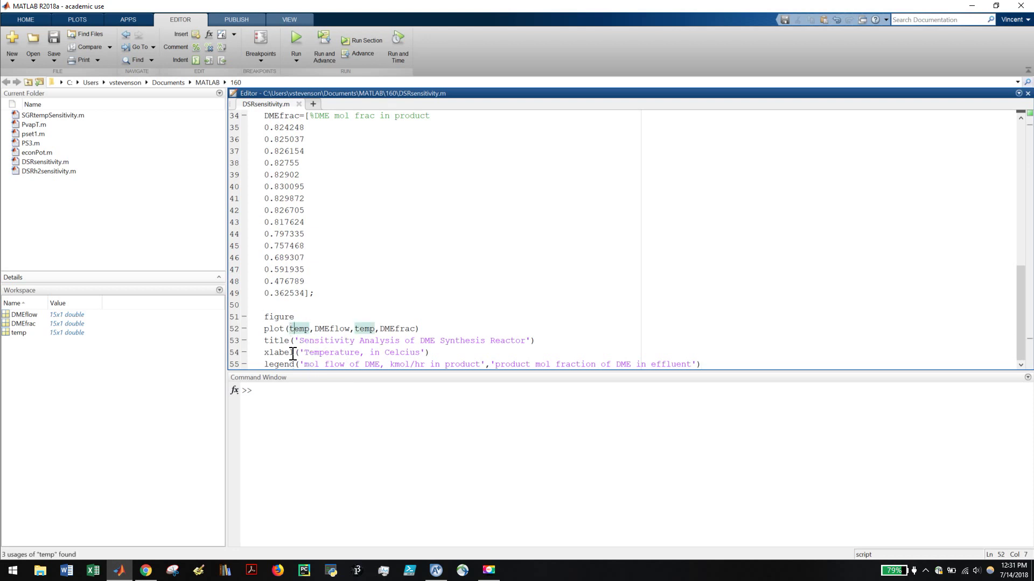
click(300, 43)
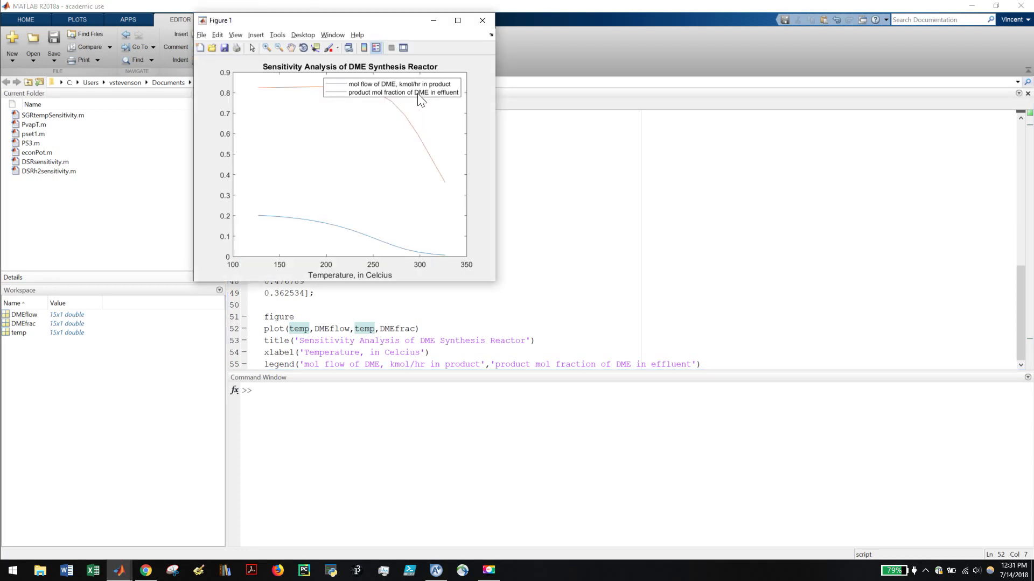
Step: Drag the Figure 1 legend to the middle left of the axes, clear of both curves
drag(417, 93, 348, 143)
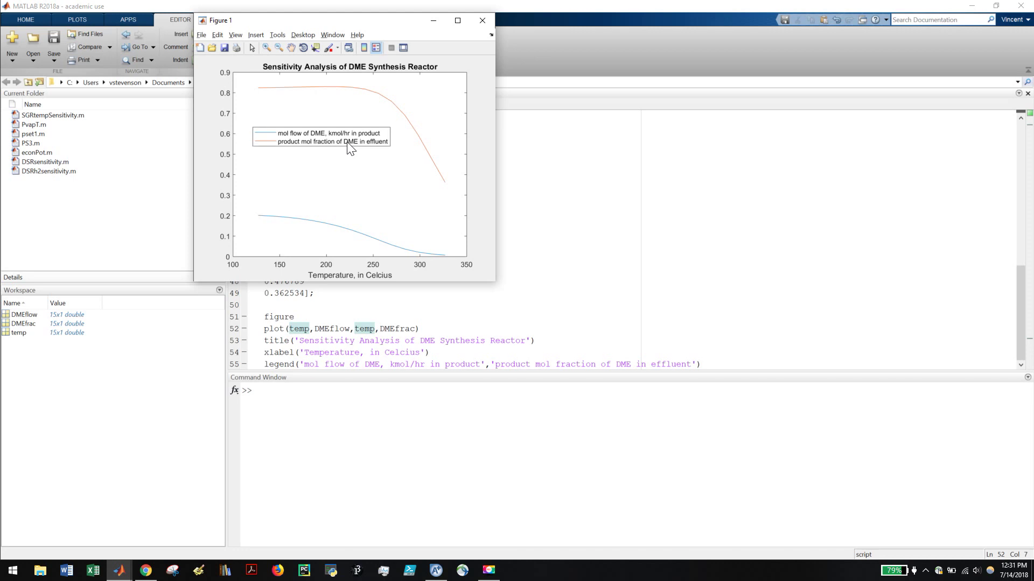